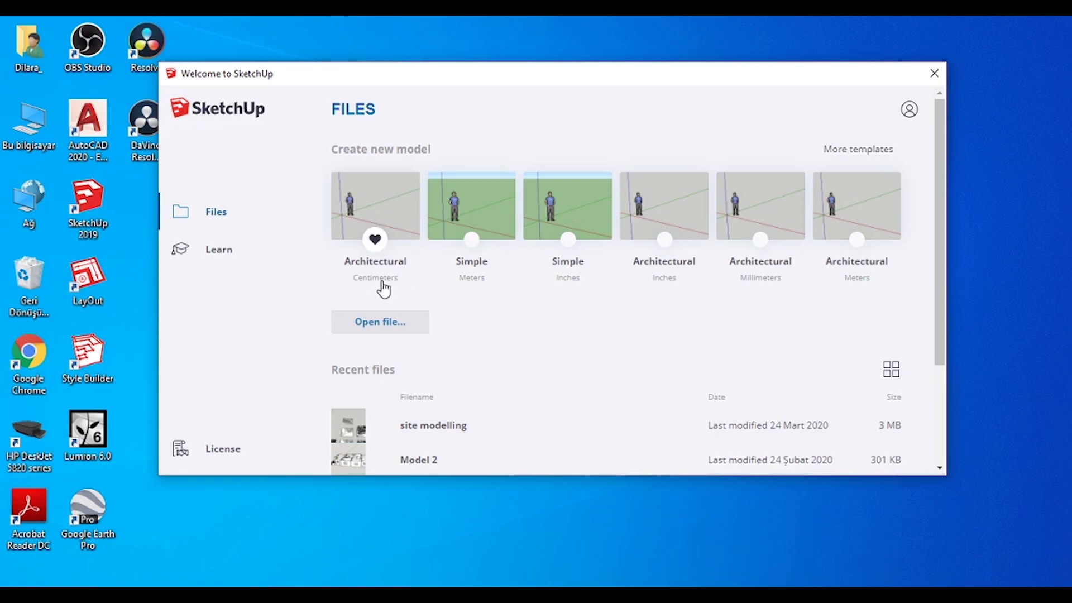
Step: Create a new model from the Architectural Centimeters template and replace the Getting Started tools with the Large Tool Set
left_click(401, 197)
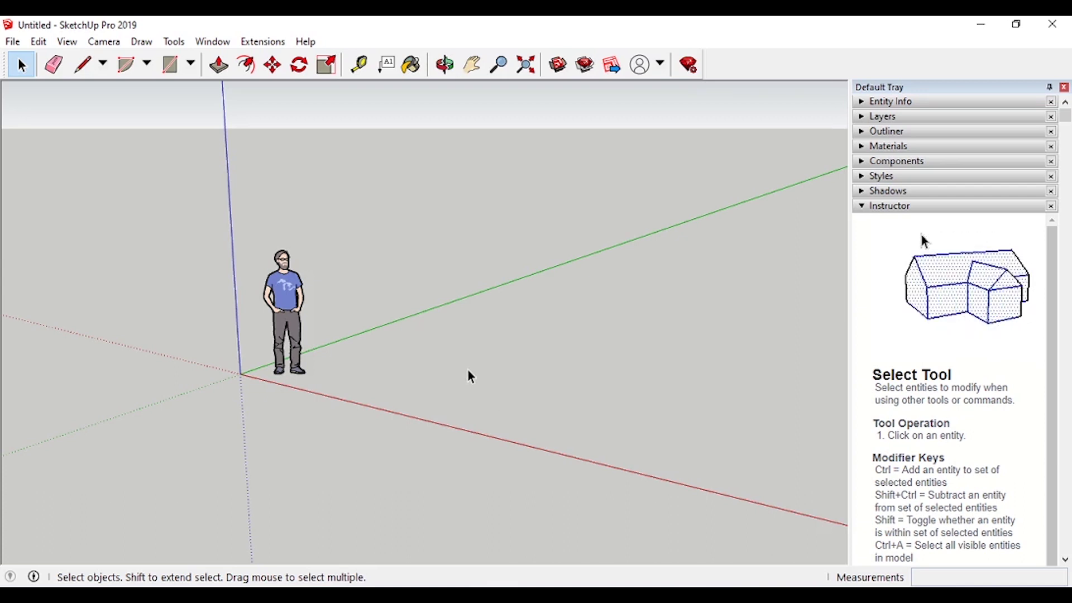
right_click(745, 66)
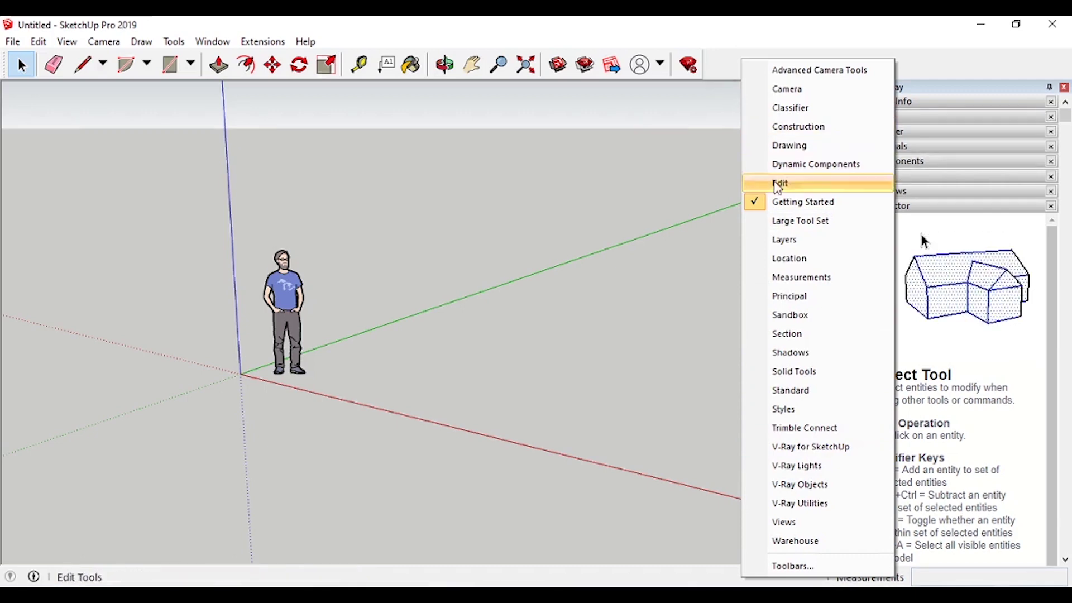
left_click(819, 224)
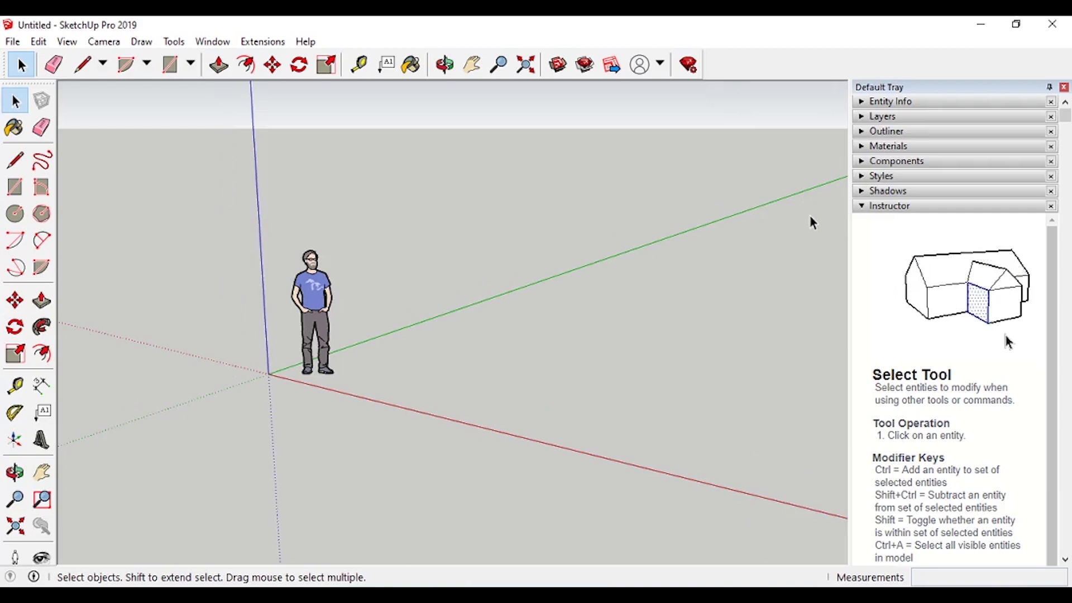
right_click(767, 66)
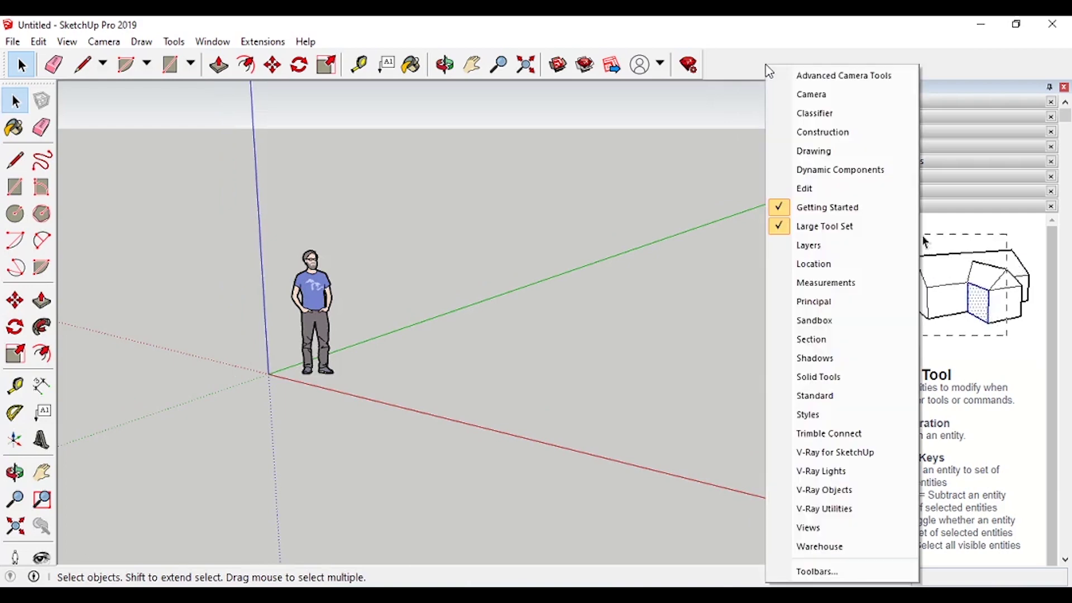
left_click(829, 208)
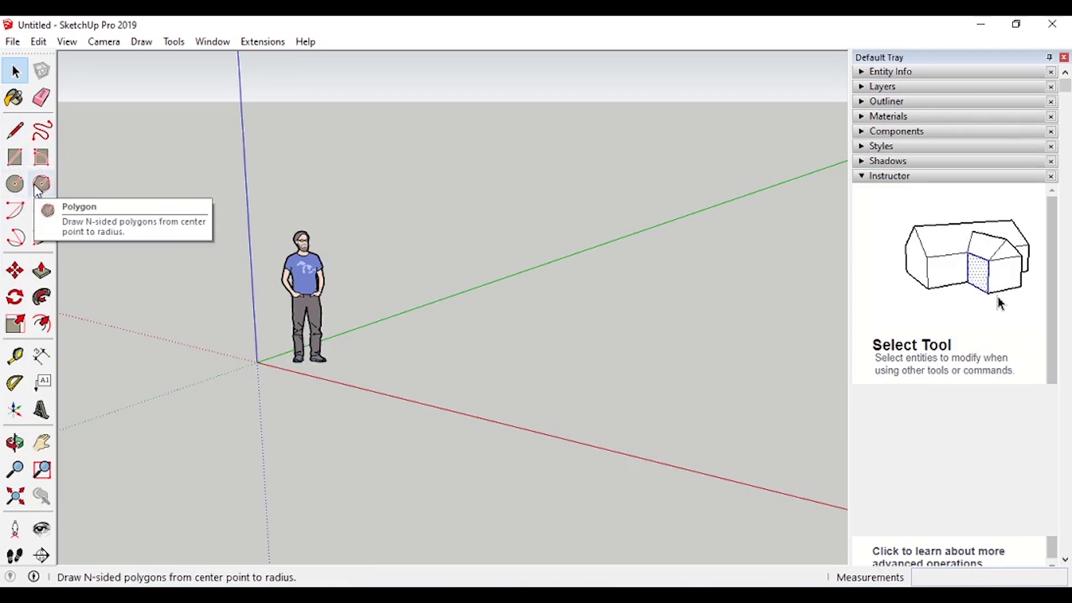
Step: Draw a closed rectangle about 616 by 227 cm on the ground with the Line tool, following the green and red axis directions
left_click(16, 133)
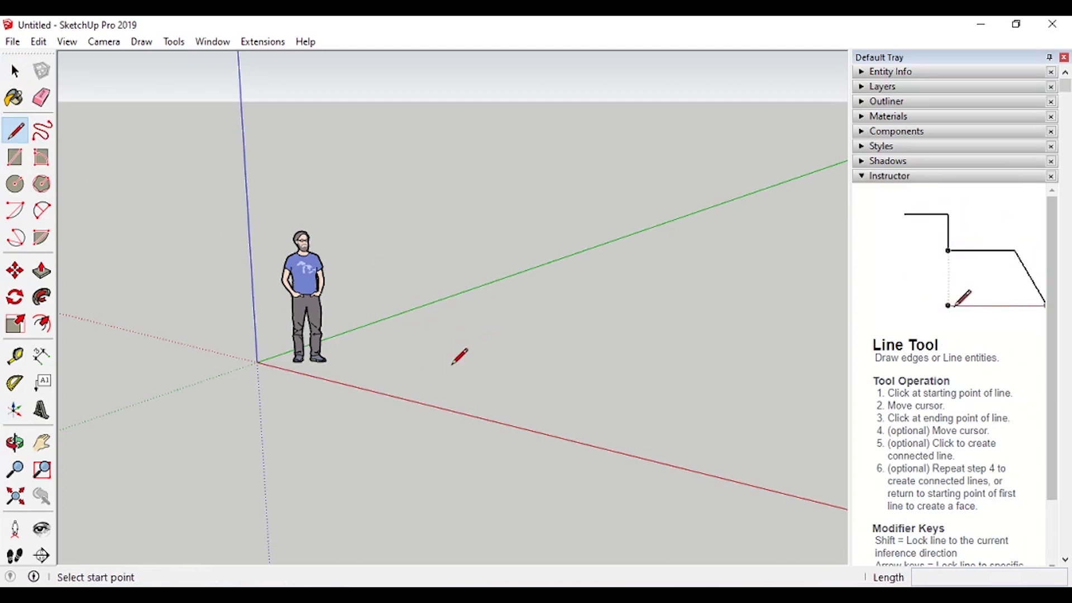
left_click(402, 372)
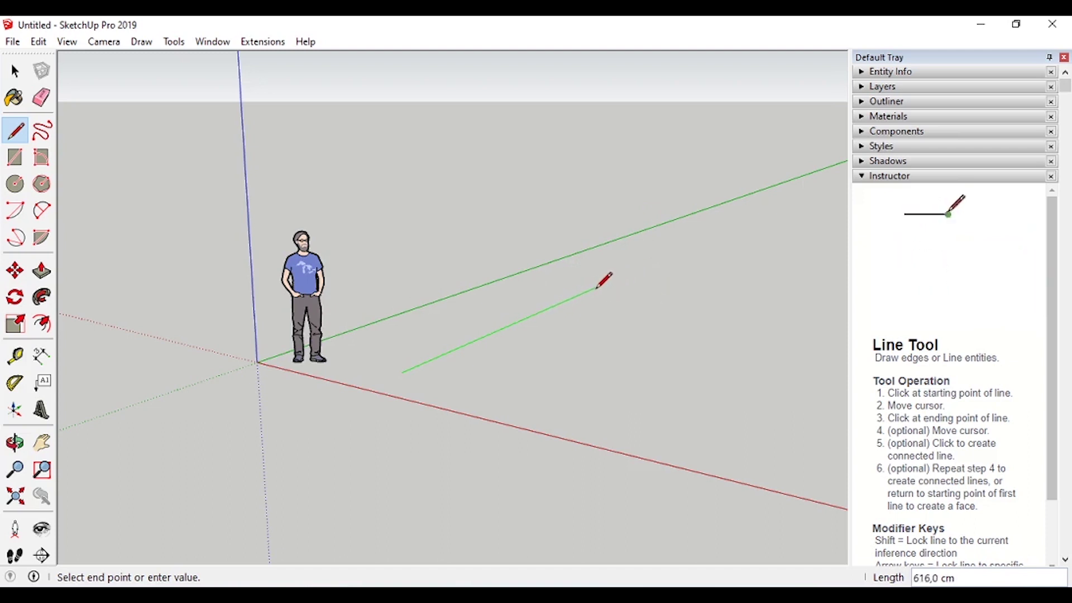
left_click(597, 287)
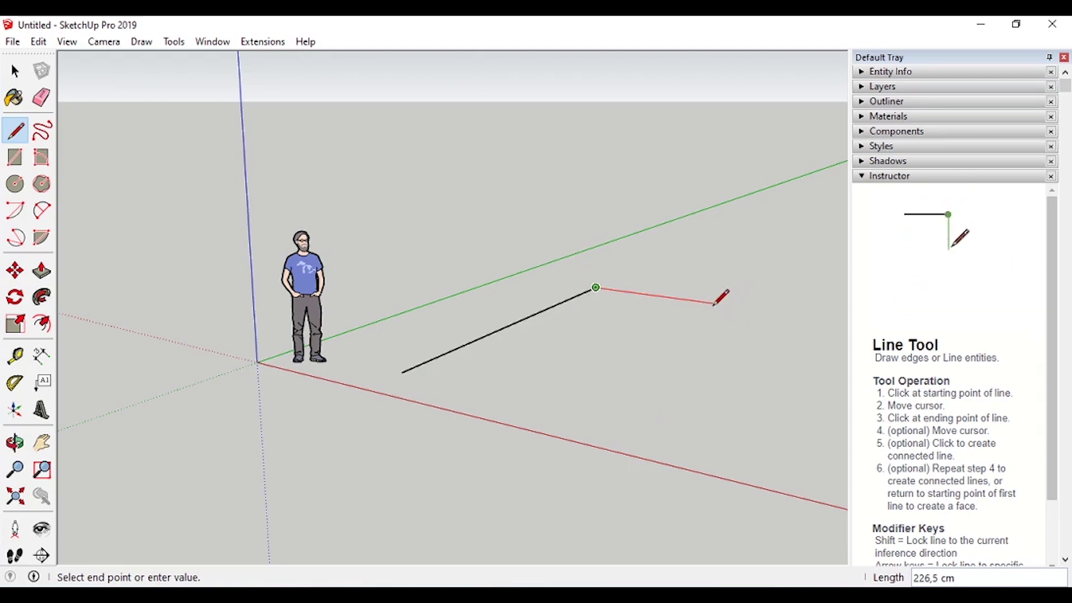
left_click(713, 303)
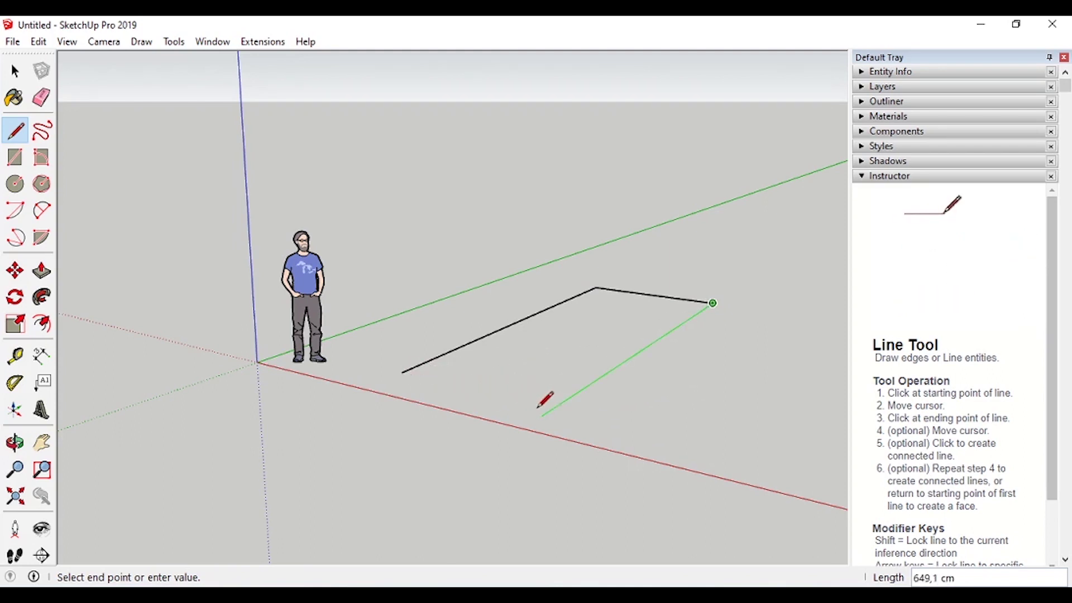
left_click(555, 407)
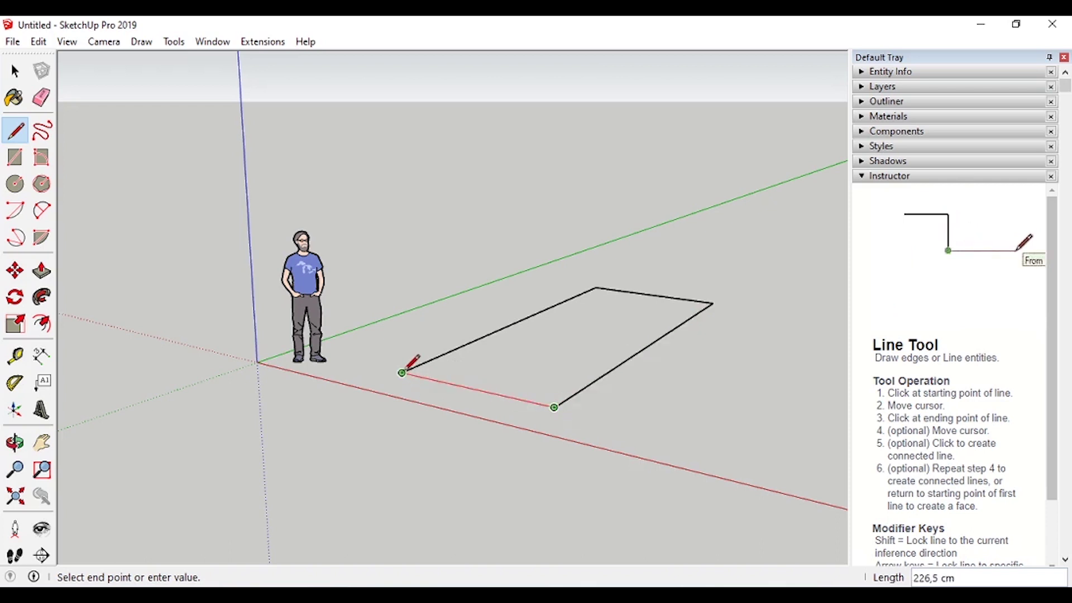
left_click(402, 373)
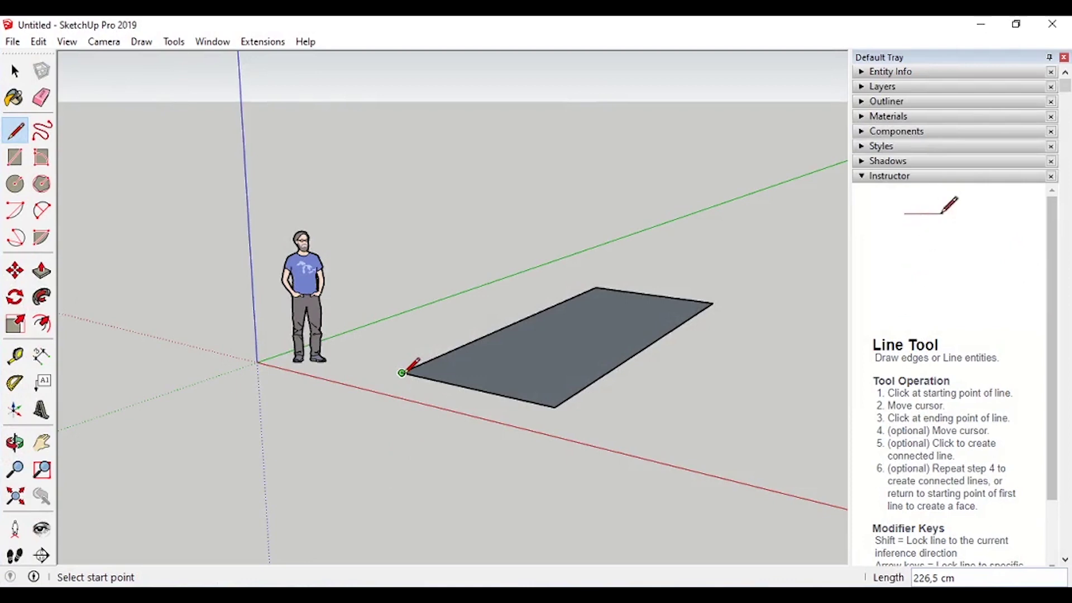
Step: Draw a second rectangle about 182 by 748 cm on the ground beside the first with the Rectangle tool
left_click(14, 158)
scroll(175, 197, "down", 2)
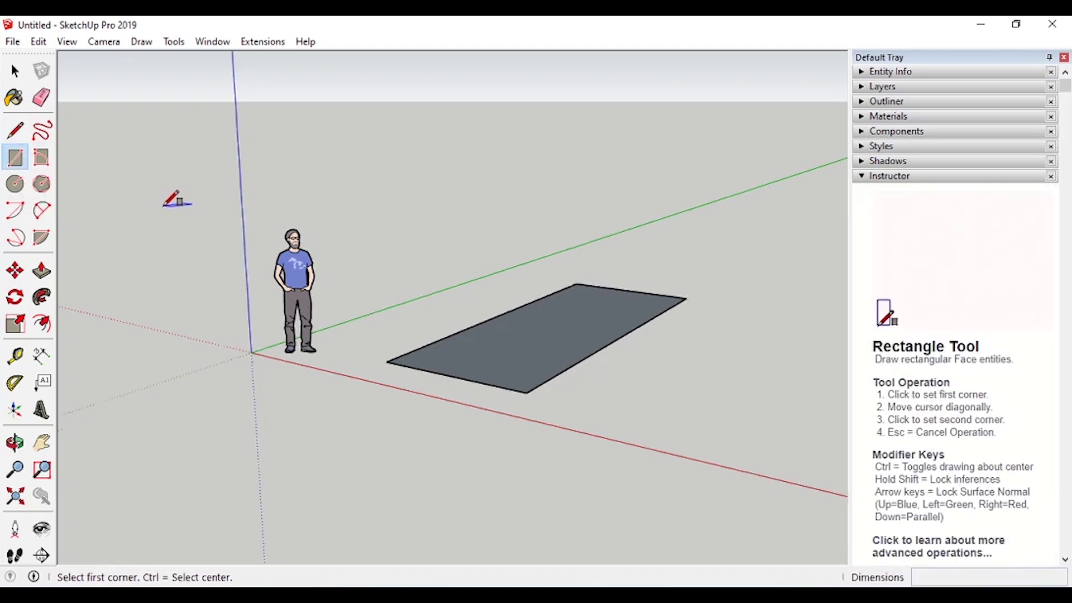
scroll(668, 404, "up", 1)
scroll(600, 373, "down", 2)
scroll(684, 370, "down", 1)
scroll(678, 386, "up", 2)
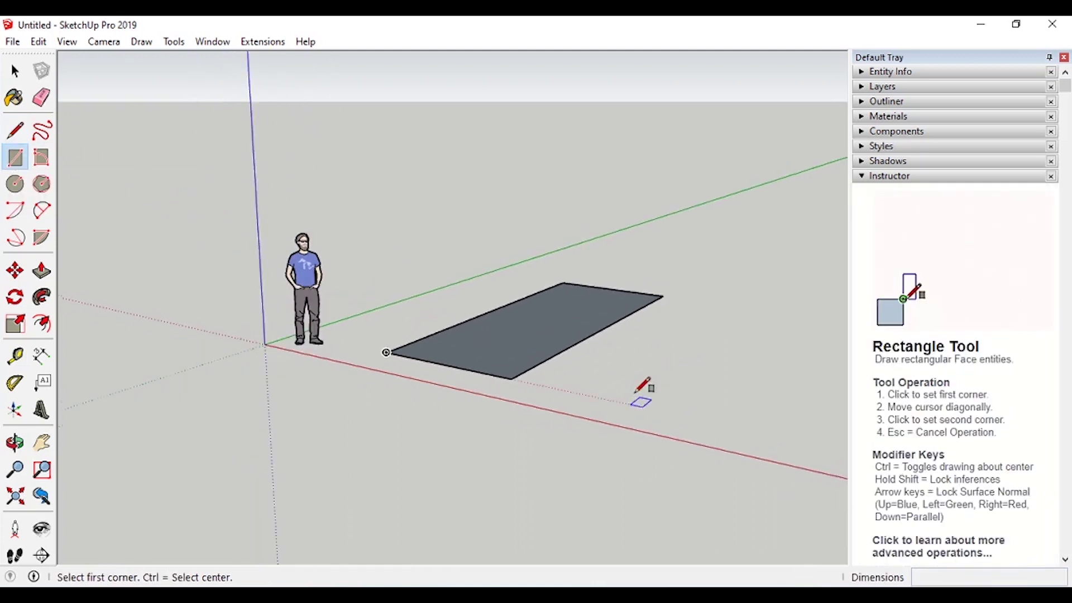
left_click(585, 395)
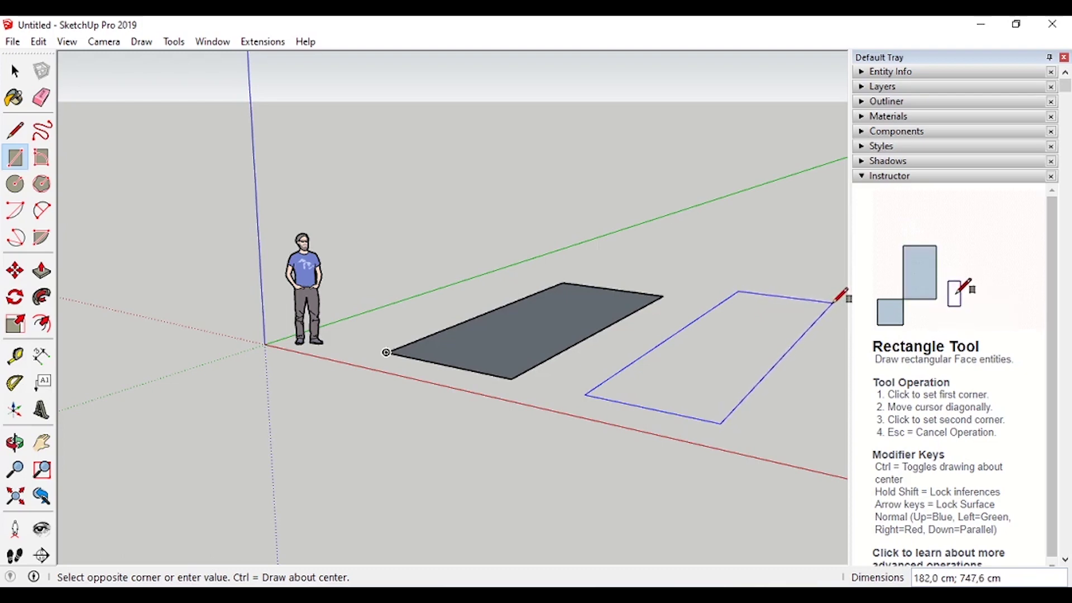
left_click(836, 300)
Step: Extrude the first rectangle upward by 300 cm with Push/Pull
middle_click_drag(583, 316, 575, 395)
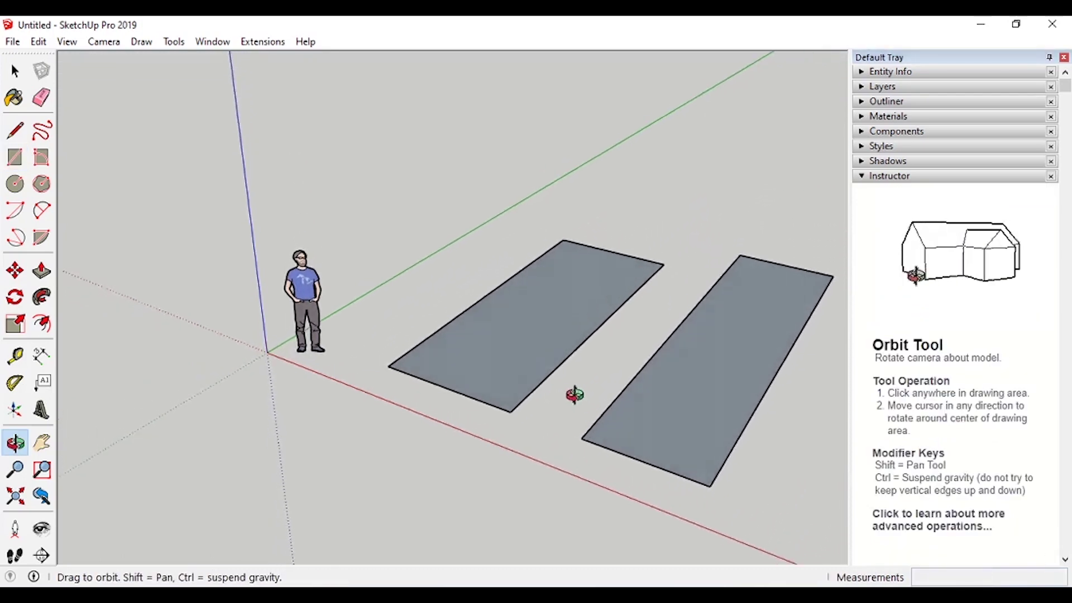
middle_click_drag(659, 376, 594, 376)
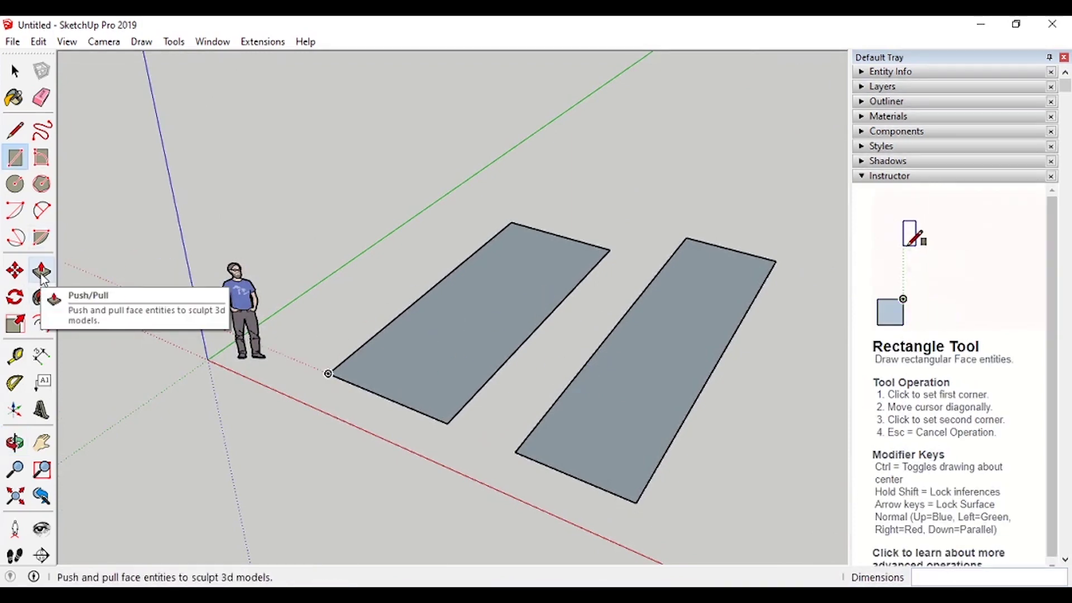
left_click(41, 274)
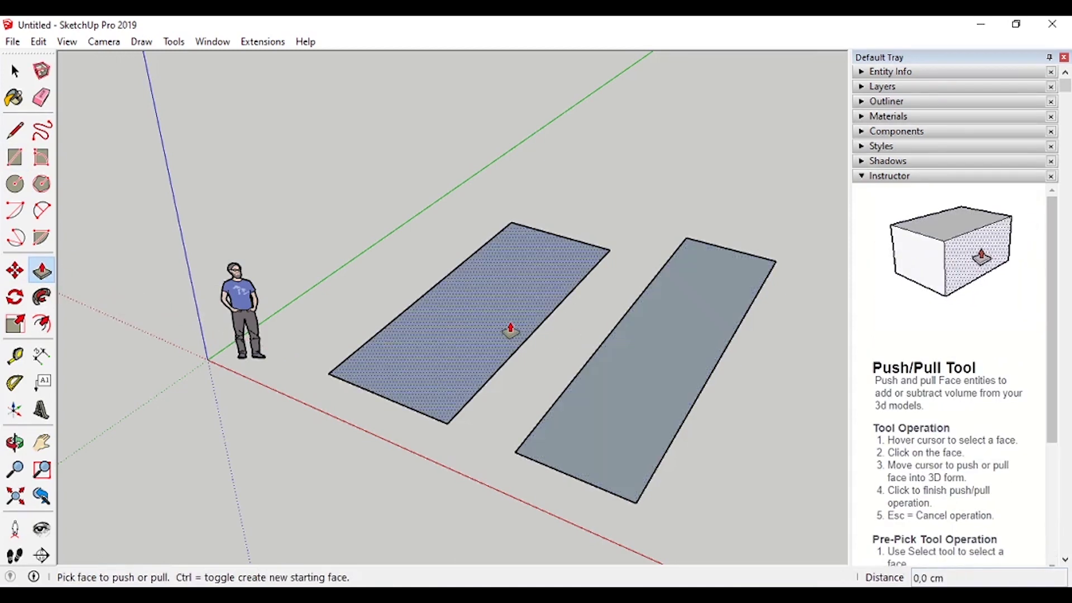
left_click(494, 300)
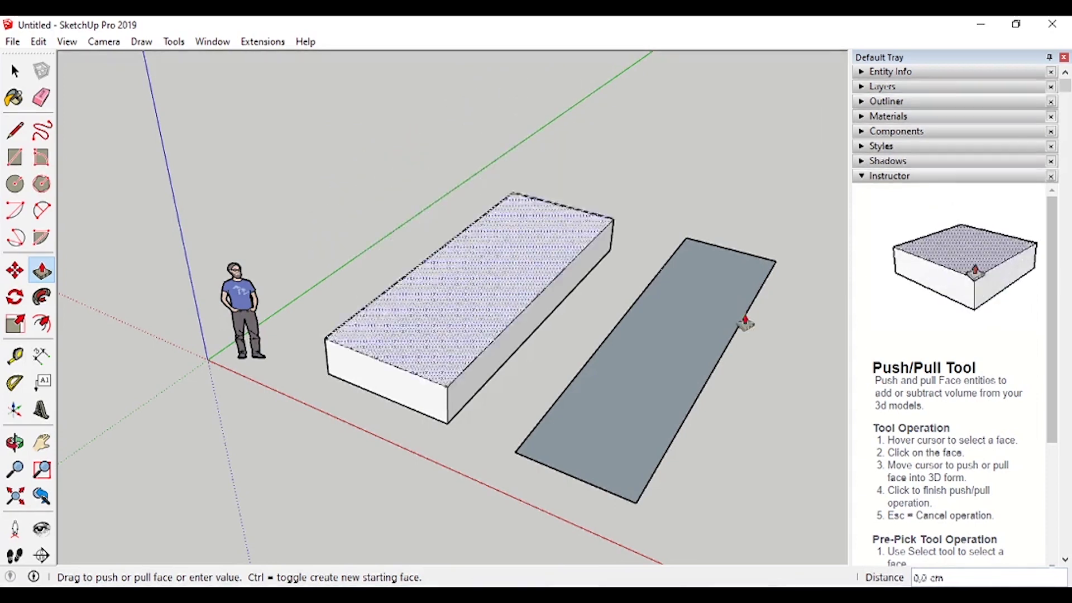
left_click(746, 319)
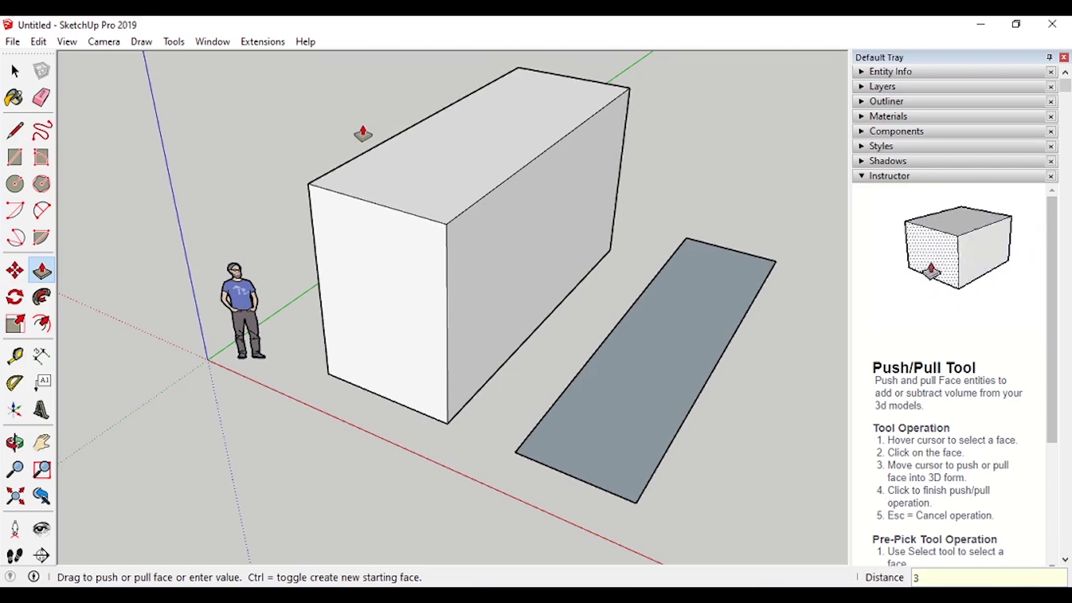
key("Return")
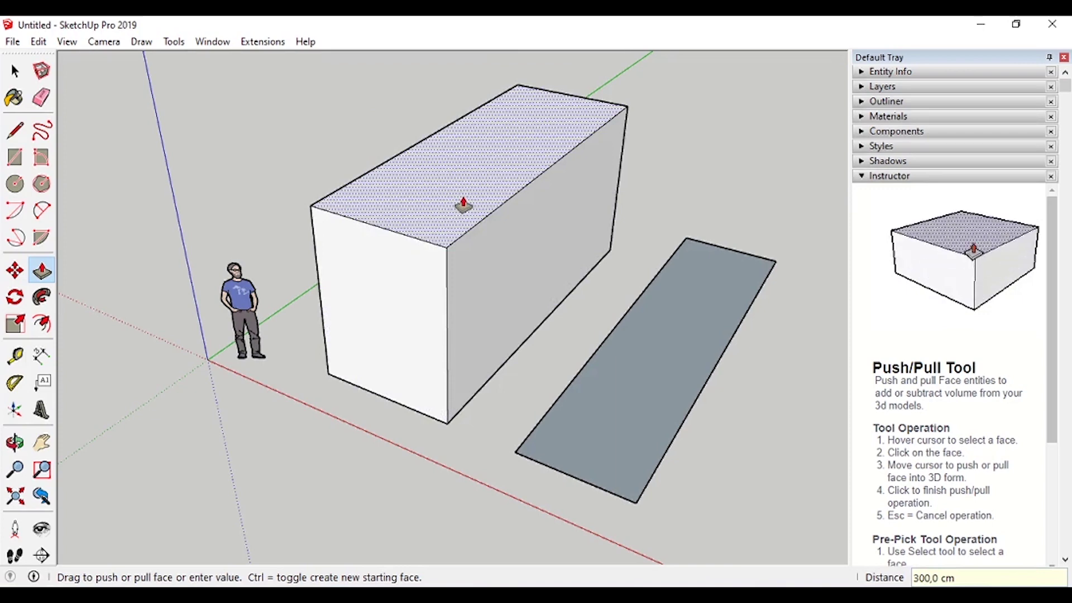
Step: Extrude the second rectangle about 487 cm upward and push the resulting box's front face back about 319 cm
left_click(654, 388)
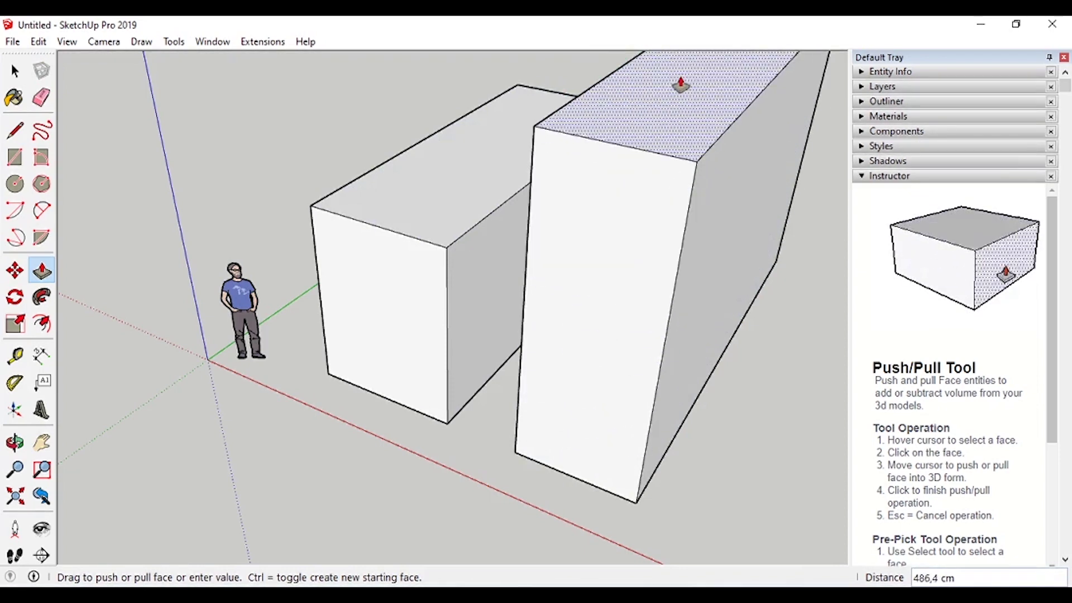
left_click(681, 82)
scroll(462, 331, "down", 1)
middle_click_drag(462, 334, 460, 285)
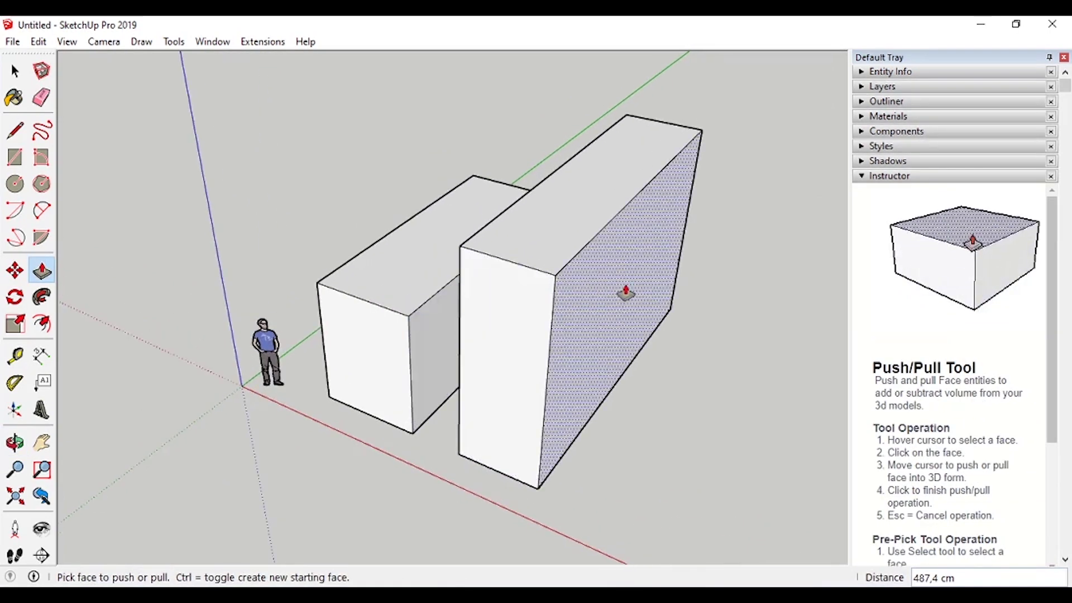
left_click(506, 334)
left_click(584, 296)
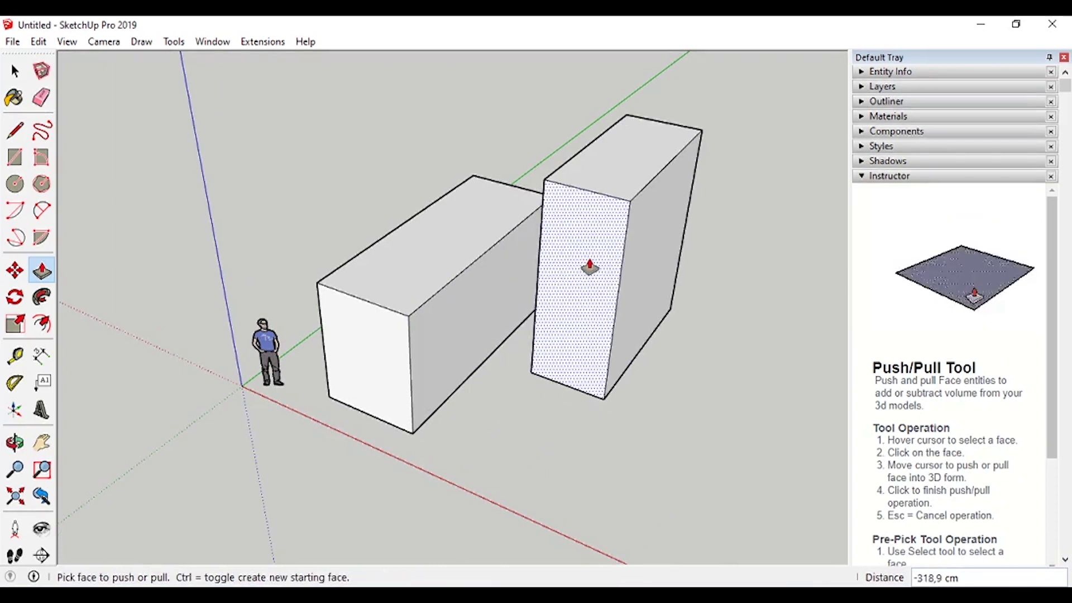
Step: Reshape the second box with Push/Pull, lowering its top about 266 cm, extending its side and front faces, and raising its top about 173 cm
left_click(607, 169)
left_click(622, 287)
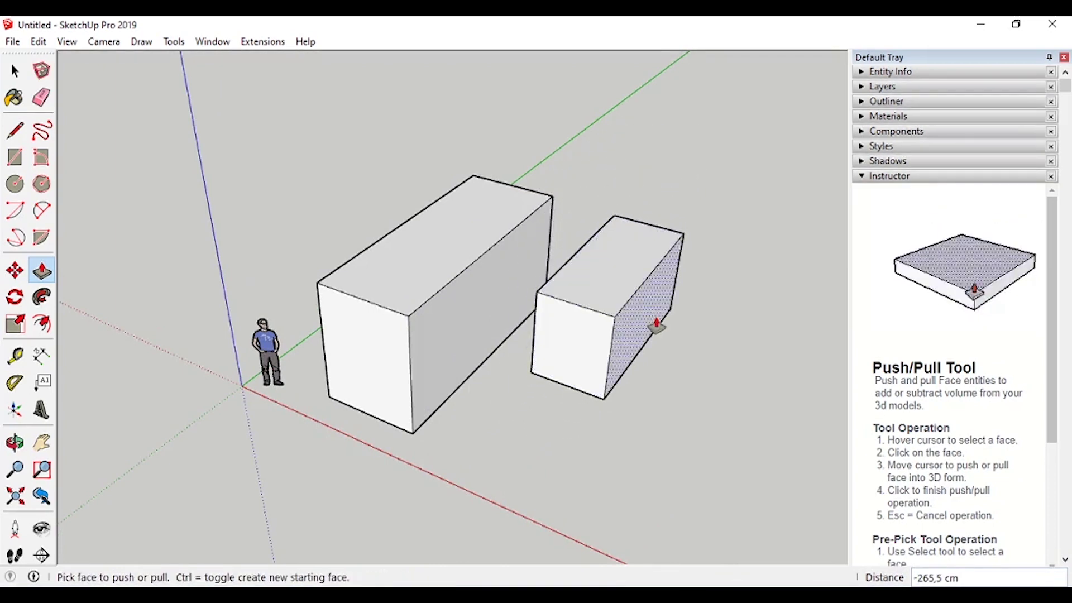
left_click(705, 344)
left_click(738, 351)
left_click(589, 359)
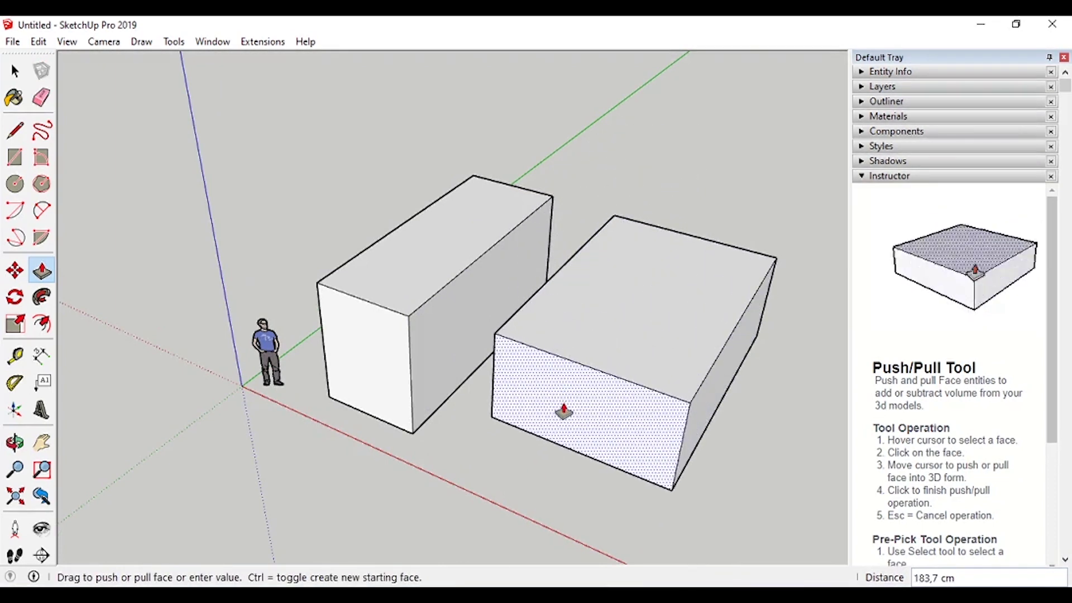
left_click(592, 386)
left_click(612, 361)
left_click(621, 285)
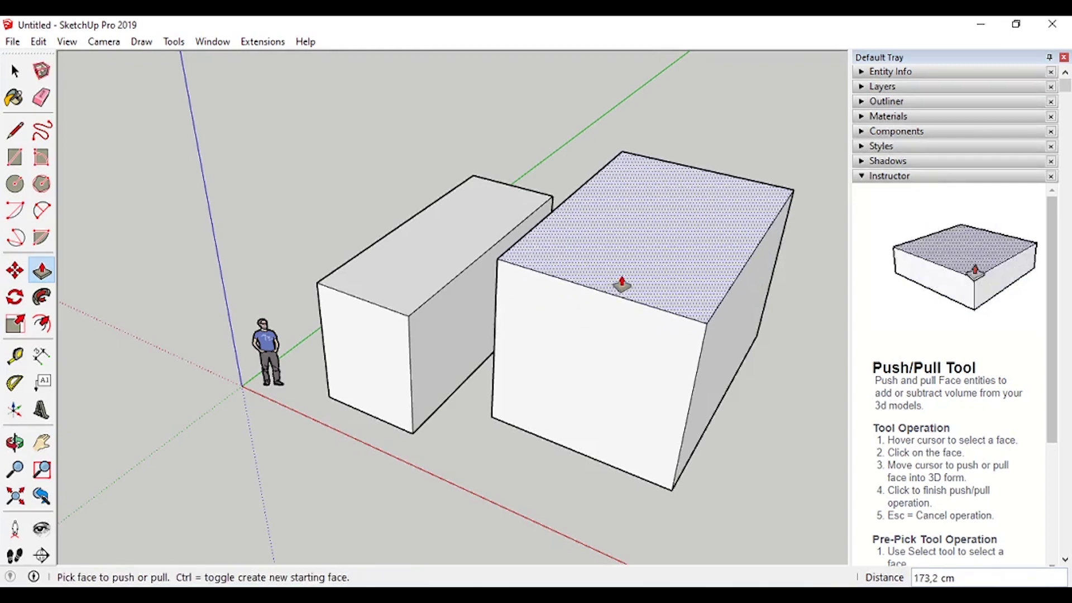
Step: Select the entire second box with all its connected faces and edges and delete it
key("space")
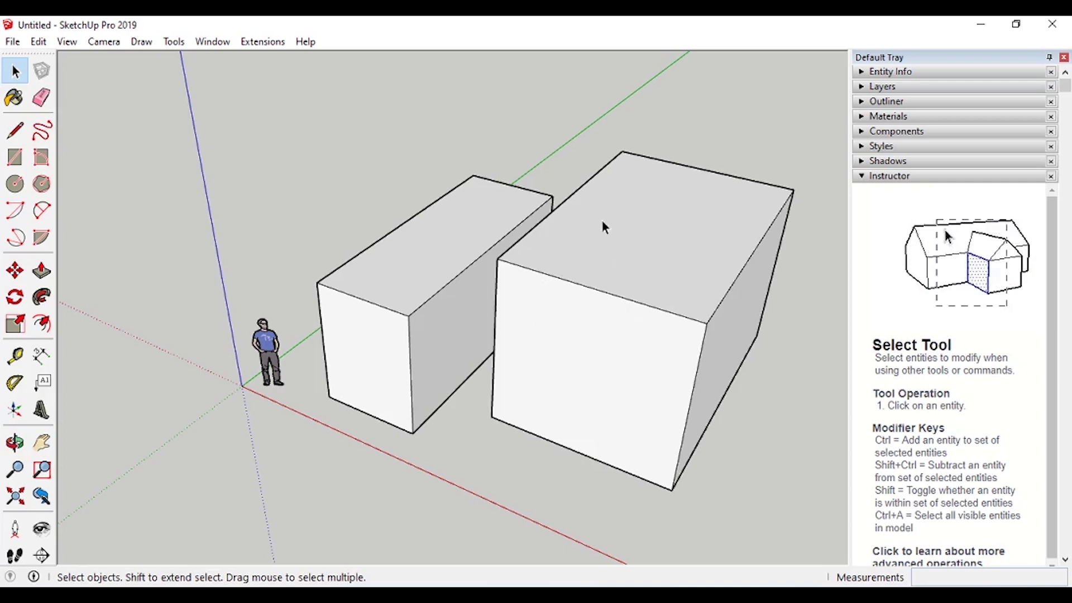
left_click(641, 352)
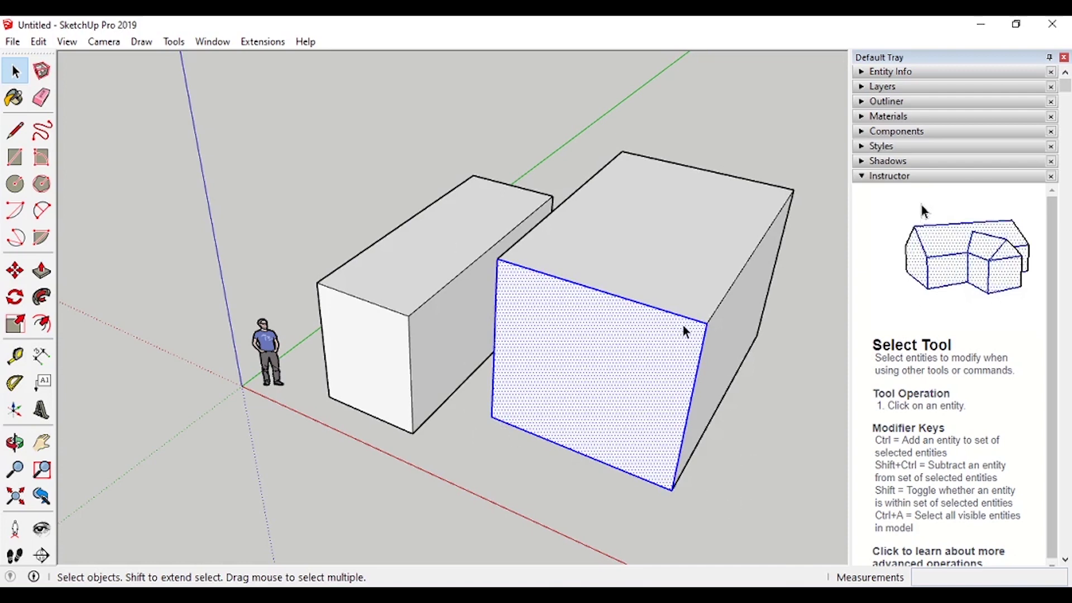
triple_click(636, 355)
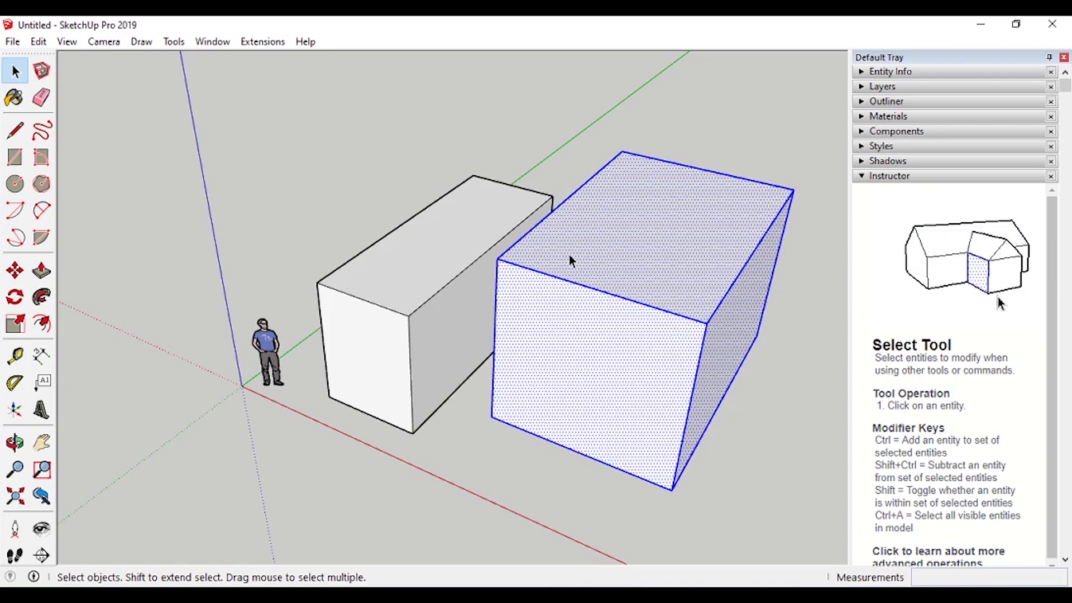
key("Delete")
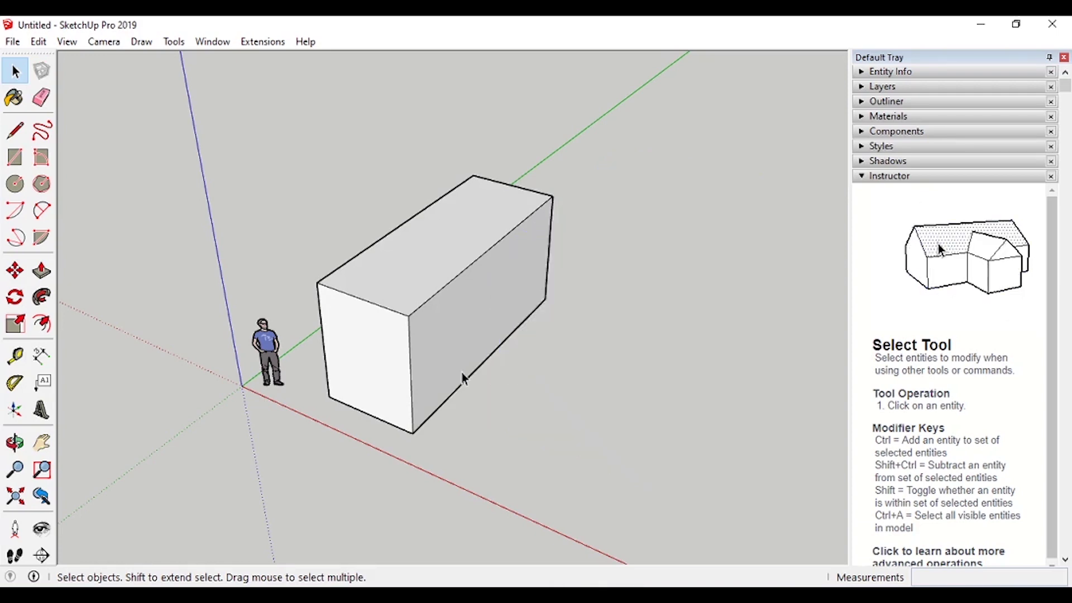
Step: Draw a rectangle about 166 by 103 cm on the long side face of the remaining box
scroll(471, 288, "up", 1)
middle_click_drag(470, 288, 436, 291)
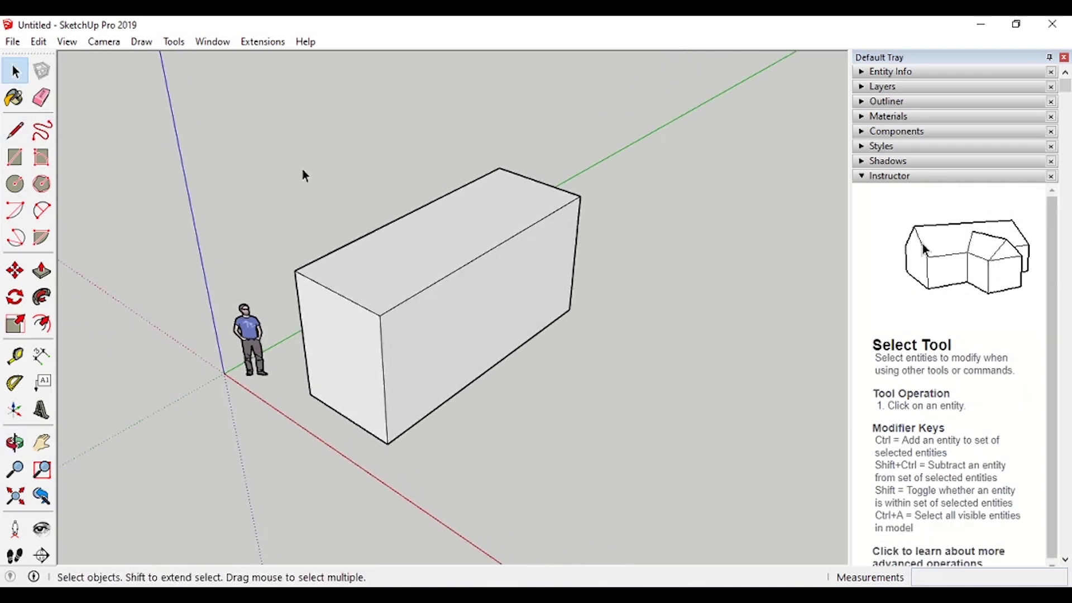
scroll(494, 283, "up", 2)
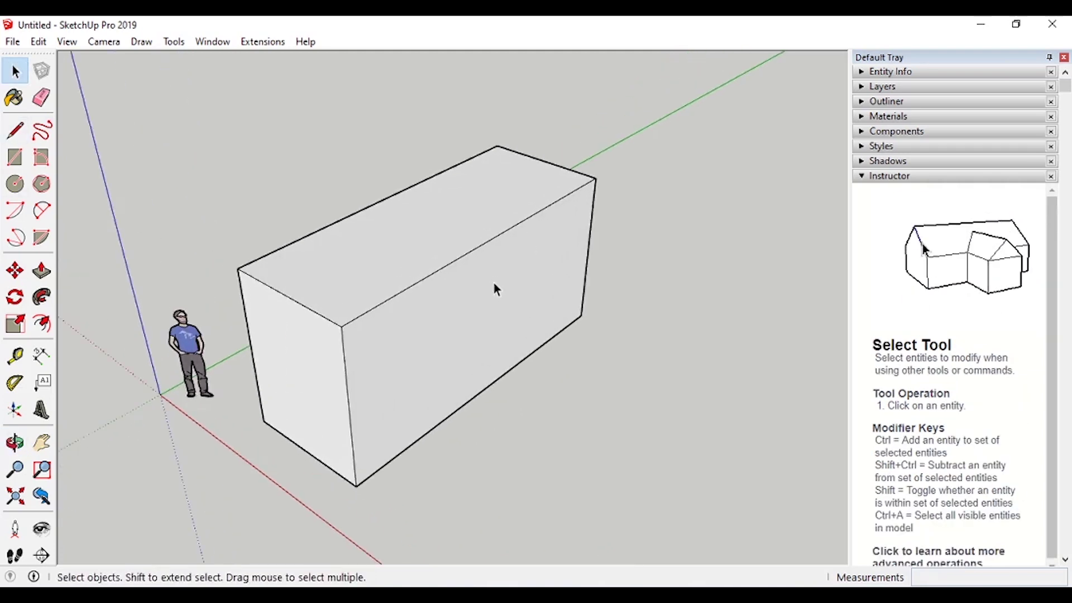
left_click(15, 157)
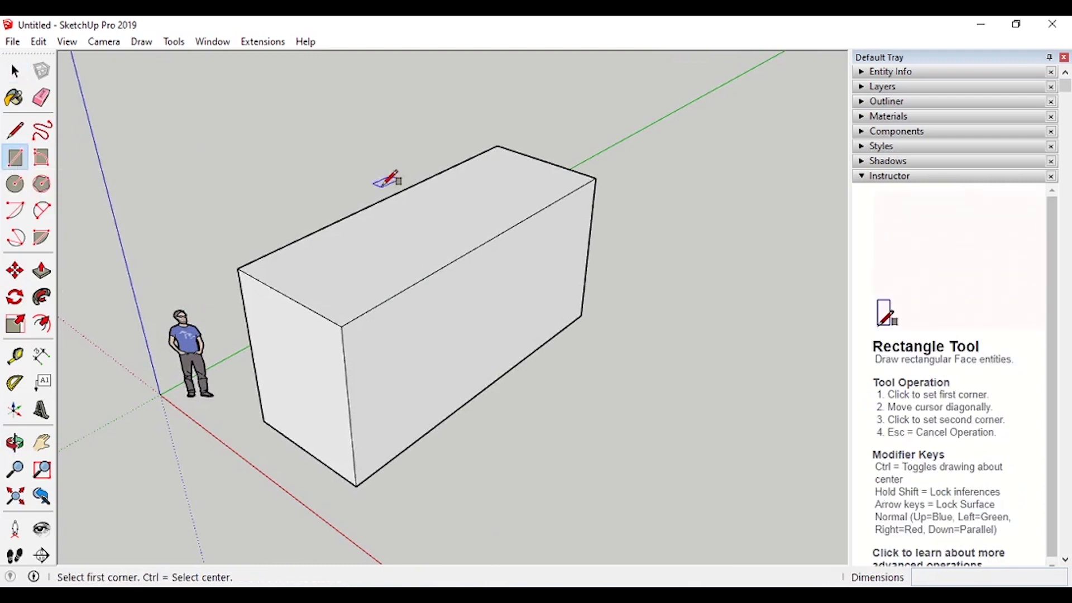
left_click(454, 316)
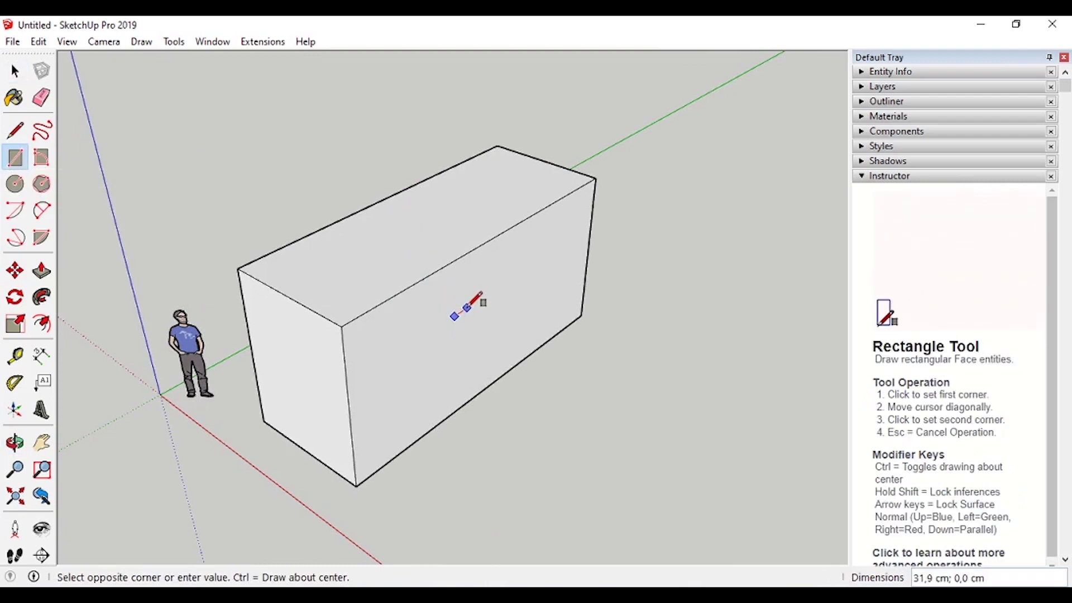
left_click(517, 324)
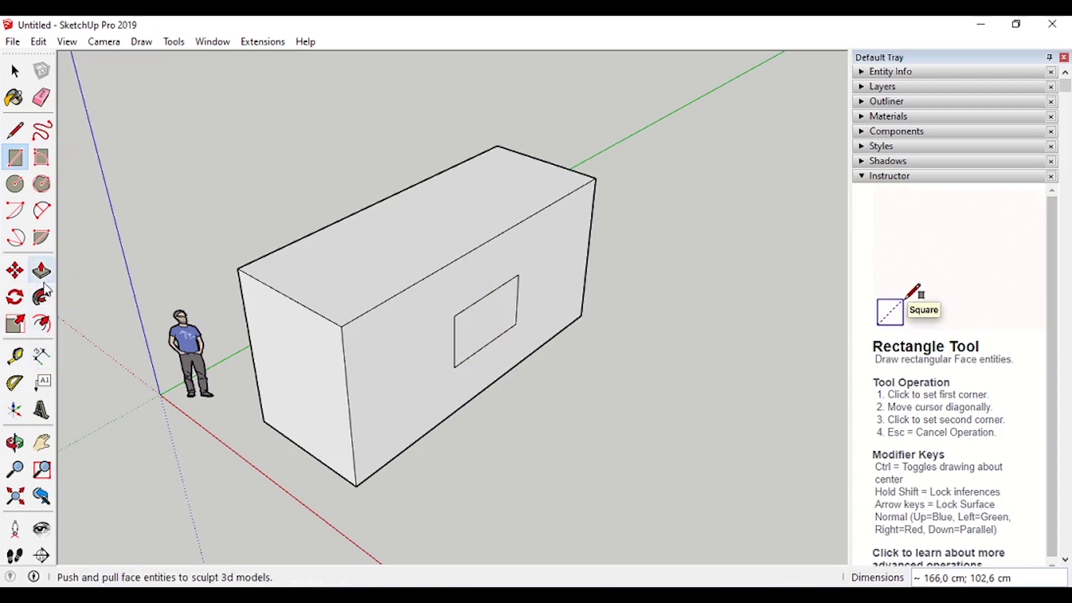
Step: Extrude the rectangle on the box's long side face outward about 229 cm
left_click(42, 271)
left_click(481, 323)
left_click(605, 371)
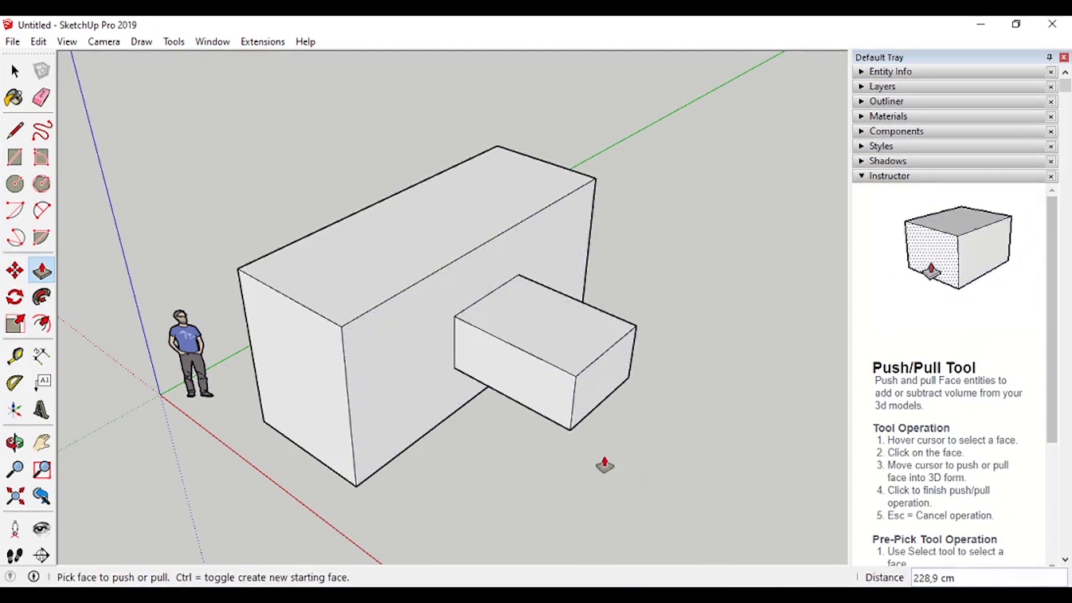
Step: Reshape the projecting box with Push/Pull, extending its end about 118 cm, adjusting its top height, and finally pushing its side in about 80 cm
left_click(536, 396)
left_click(481, 419)
left_click(519, 343)
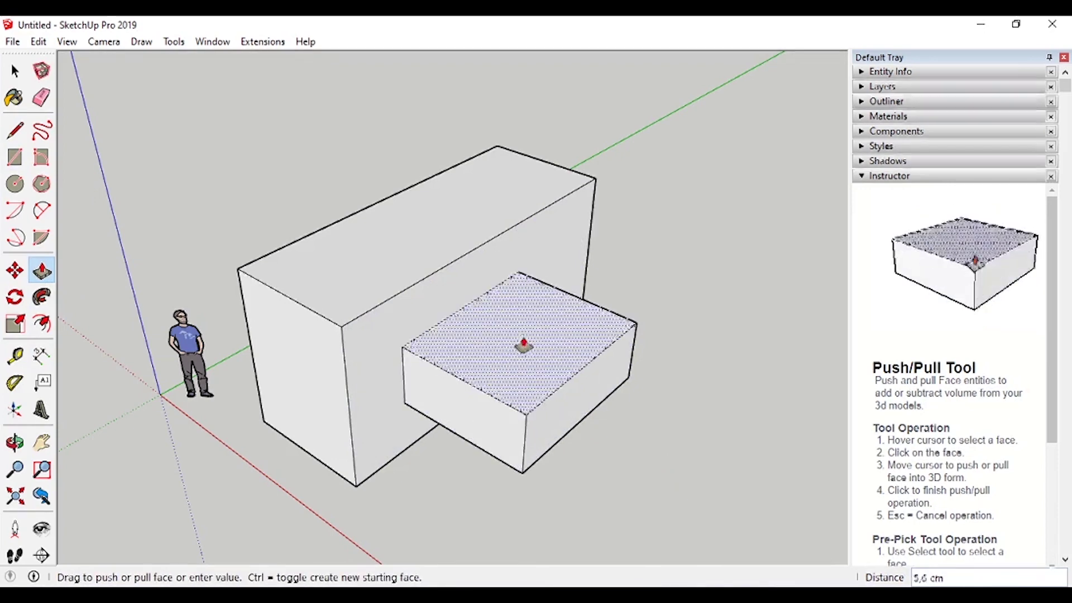
left_click(516, 310)
left_click(582, 390)
left_click(663, 412)
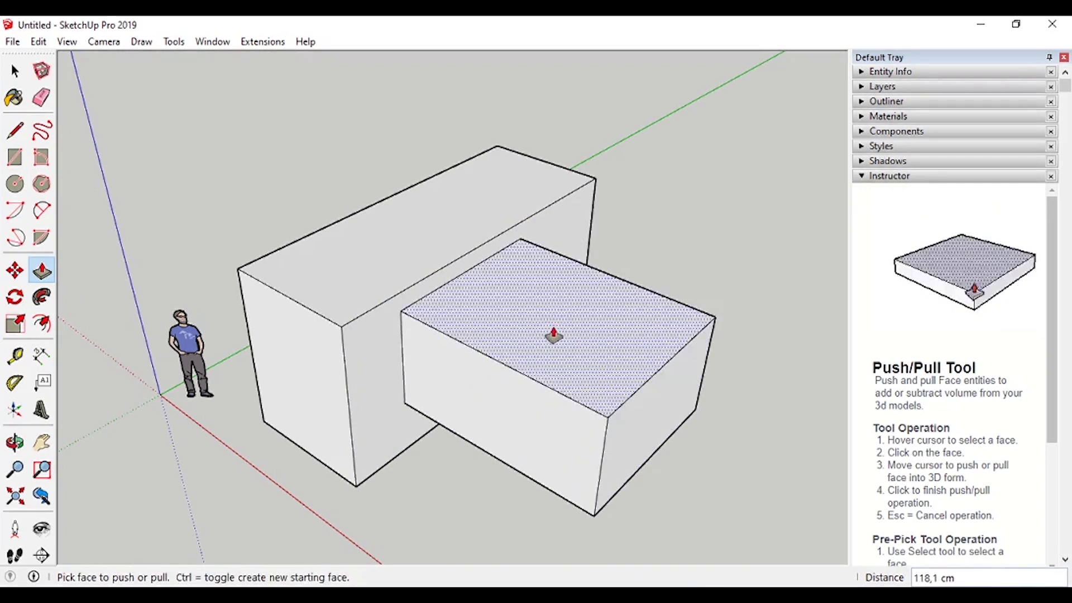
left_click(554, 335)
left_click(549, 355)
left_click(464, 414)
left_click(515, 395)
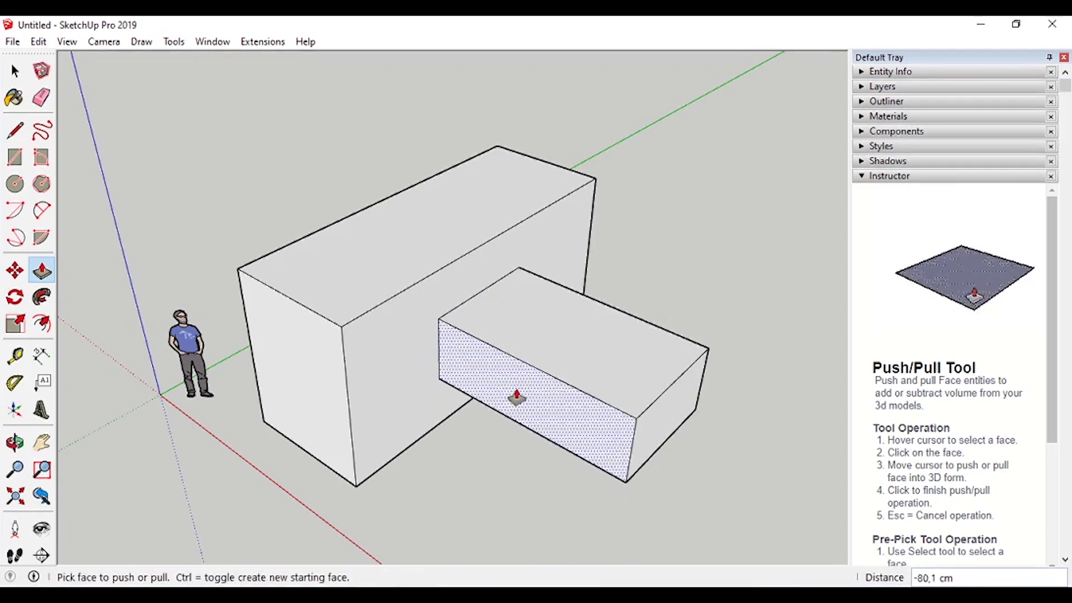
Step: Draw a circle with a radius of about 65 cm on the main box's top face
left_click(15, 184)
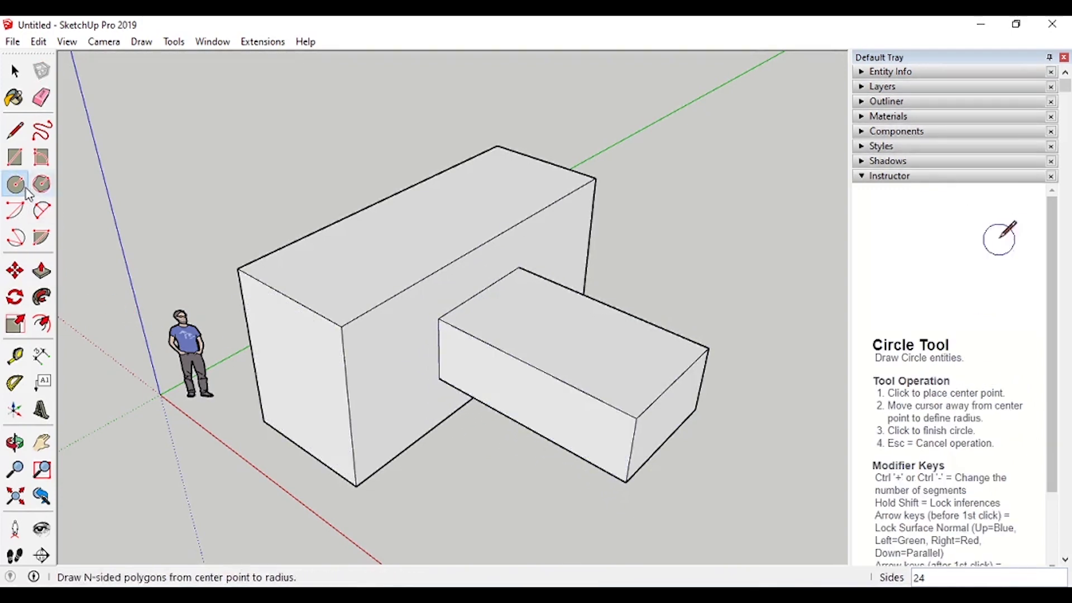
left_click(412, 234)
left_click(439, 218)
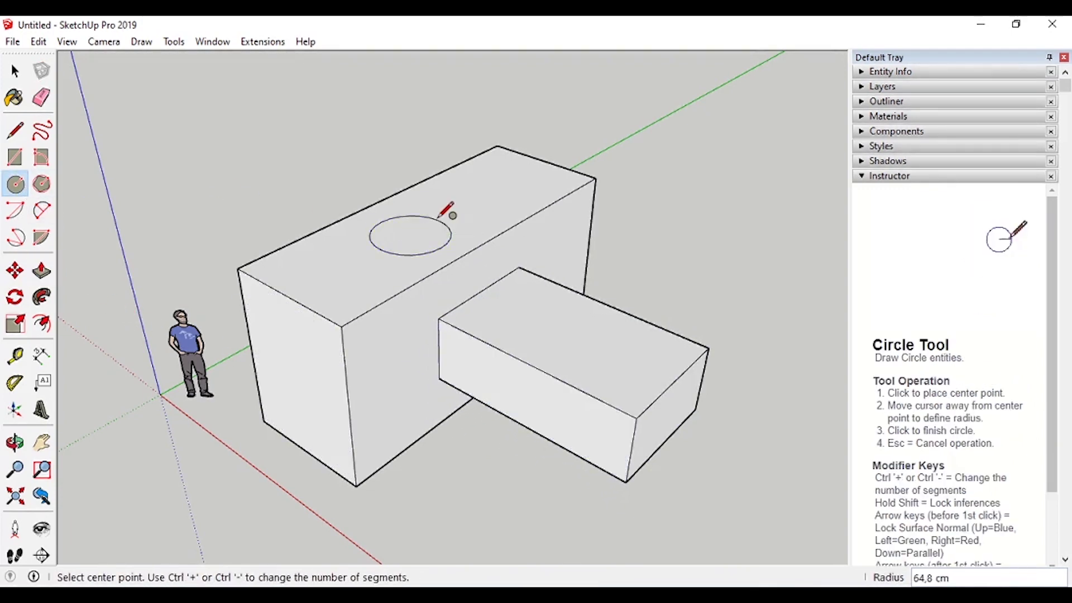
Step: Select the main box's top face around the circle and push it down, leaving the circle raised as a short cylinder
left_click(15, 71)
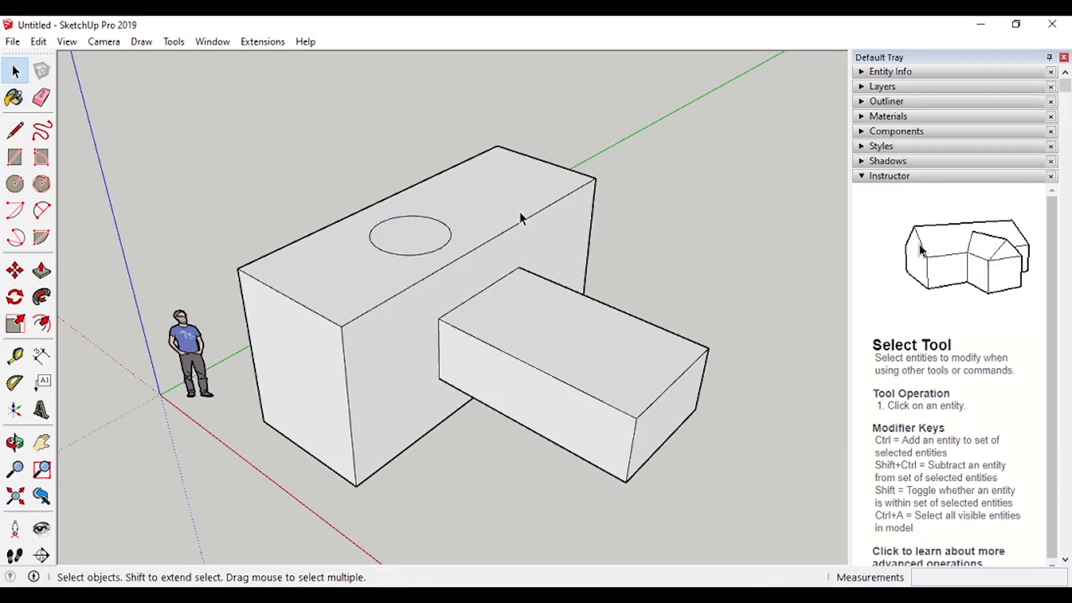
left_click(462, 213)
left_click(423, 227)
left_click(444, 290)
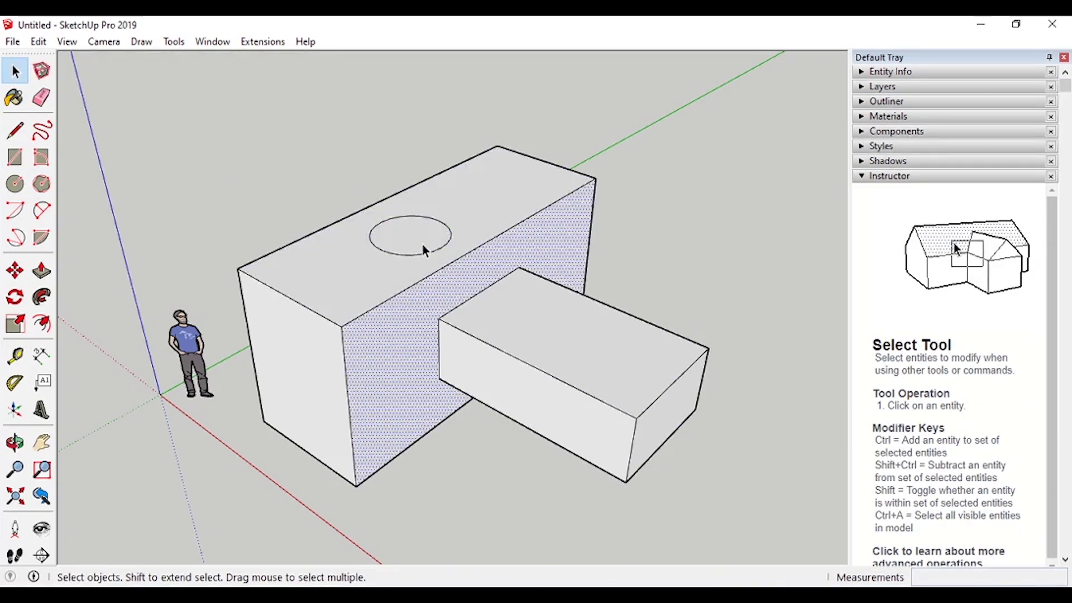
left_click(421, 239)
left_click(455, 208)
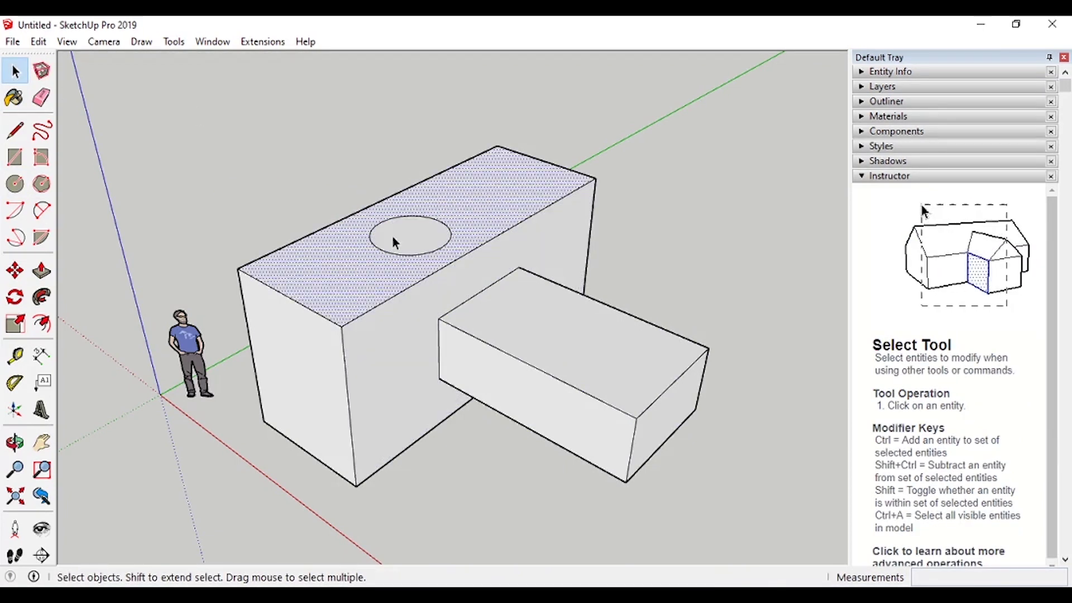
scroll(302, 212, "up", 1)
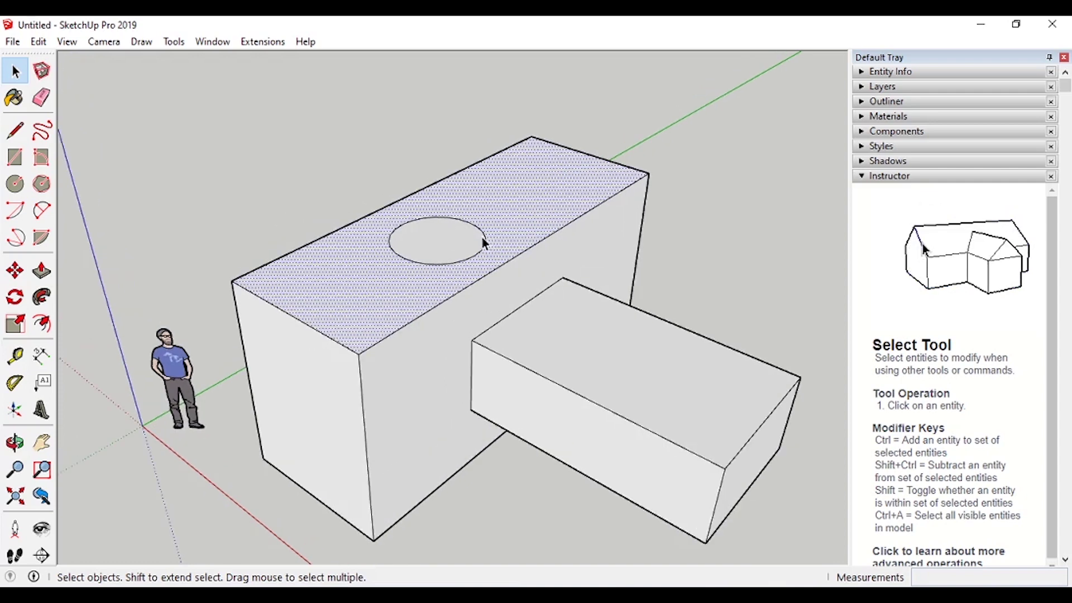
key("p")
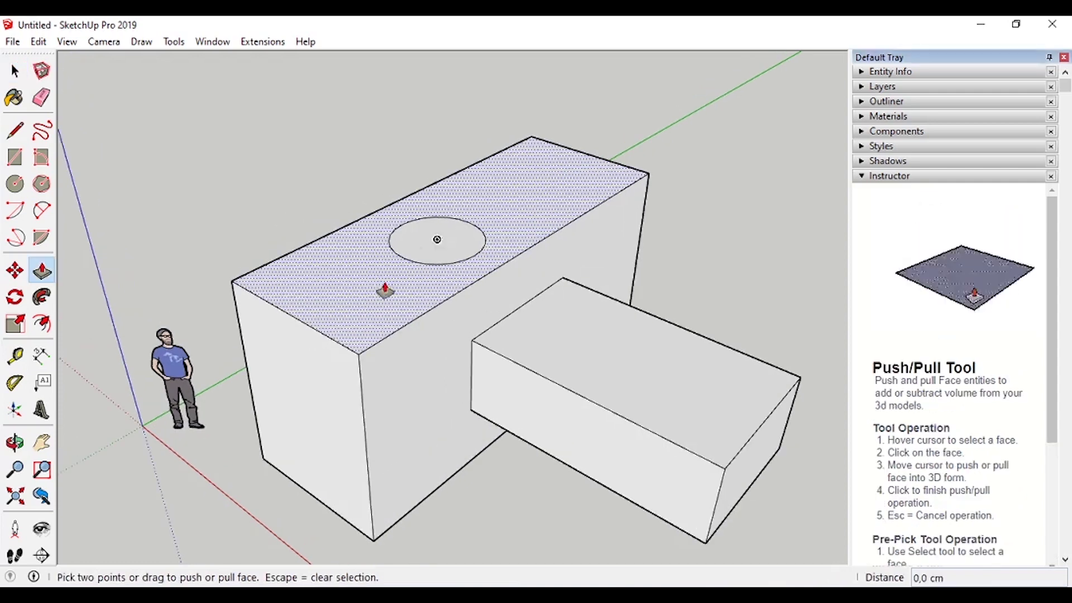
left_click(436, 239)
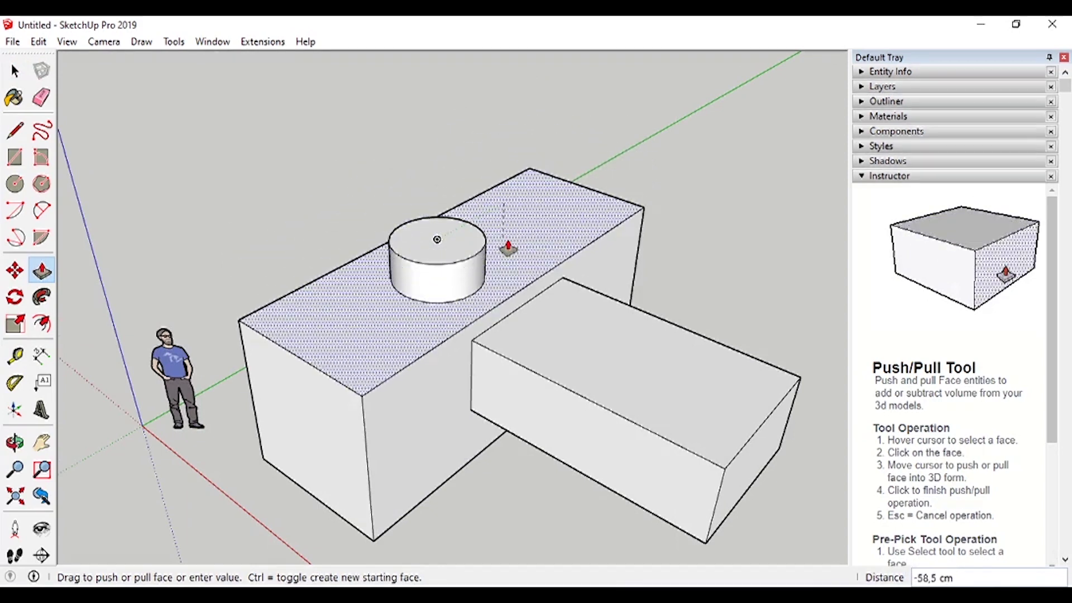
left_click(518, 240)
Step: Raise the cylinder's top face to make it taller and pull the projecting box's long side face outward
left_click(413, 245)
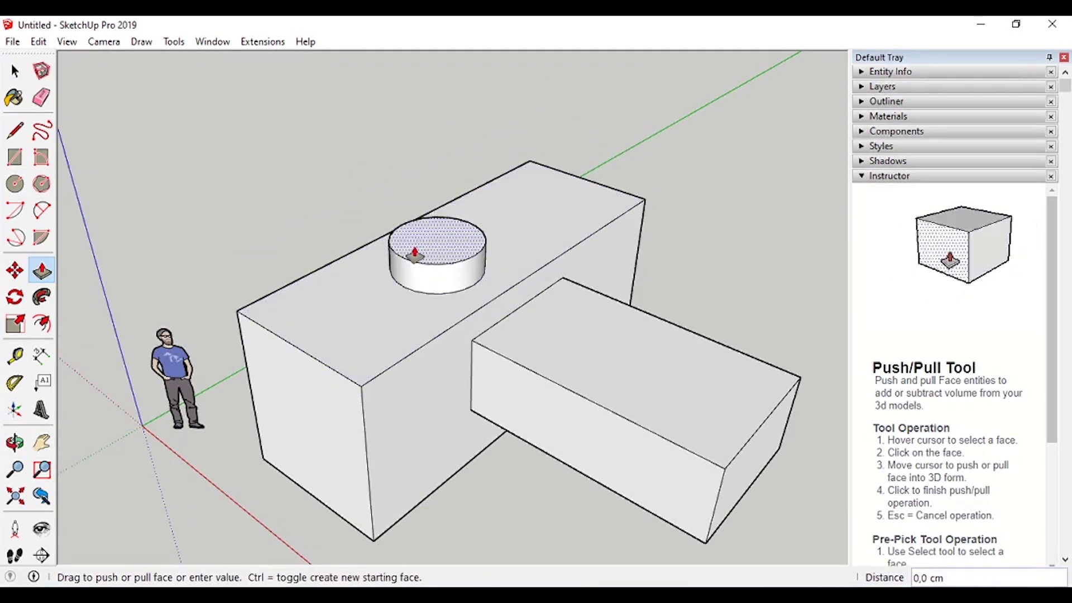
left_click(413, 165)
left_click(599, 375)
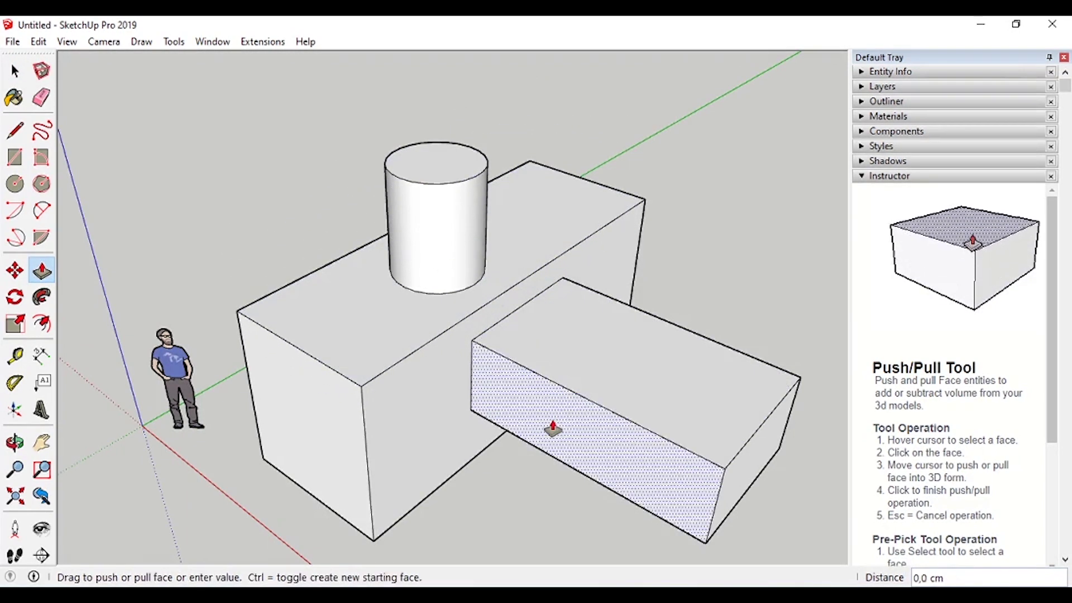
left_click(531, 450)
left_click(14, 70)
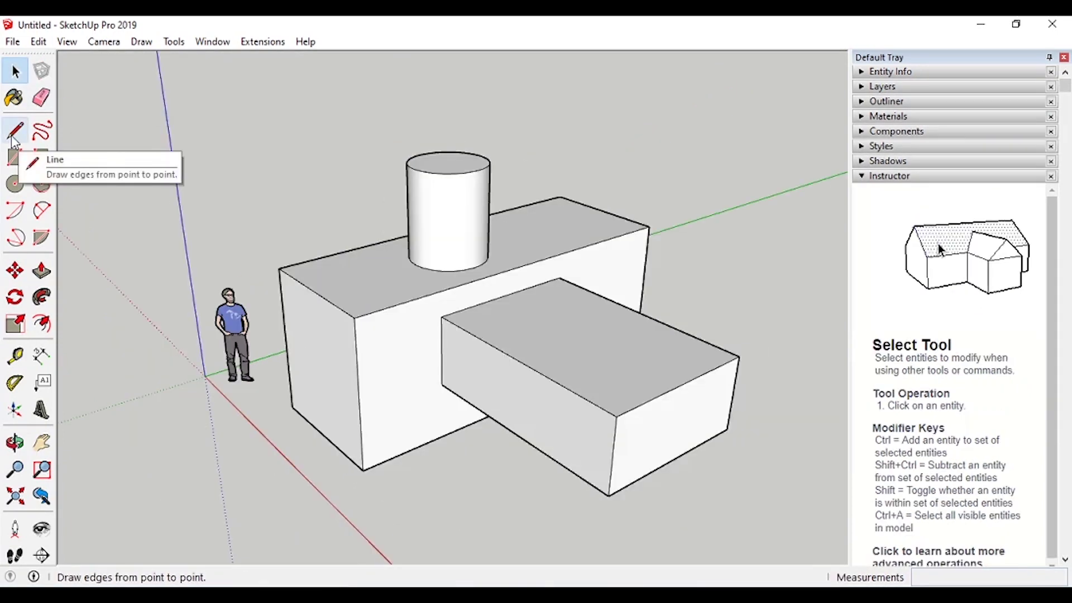
Step: Draw a vertical line about 256 cm long across the main box's long side face, from top edge to bottom edge near the corner
left_click(13, 136)
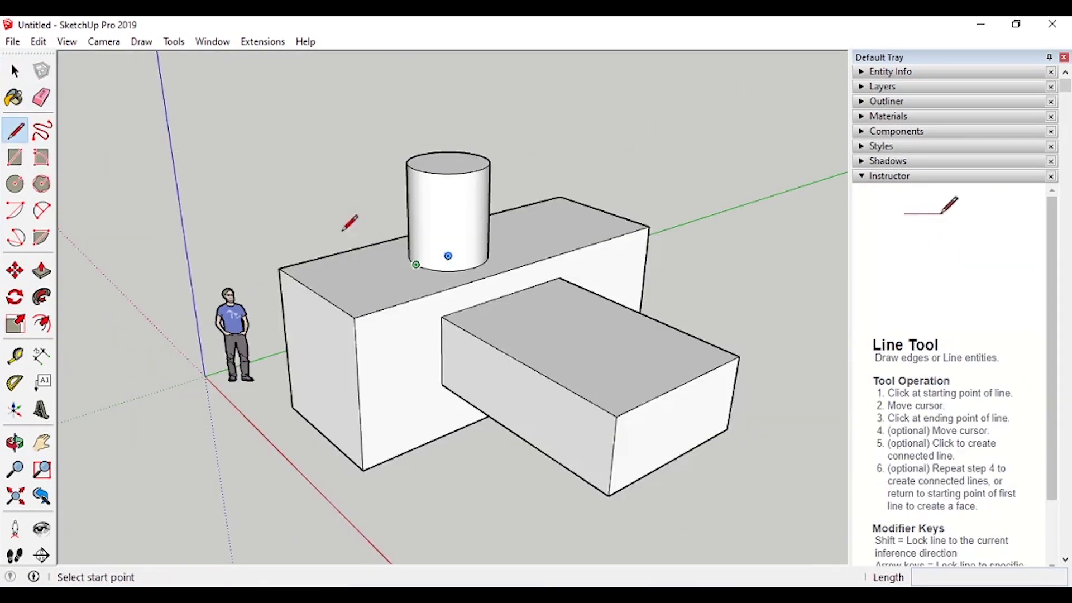
scroll(305, 347, "up", 5)
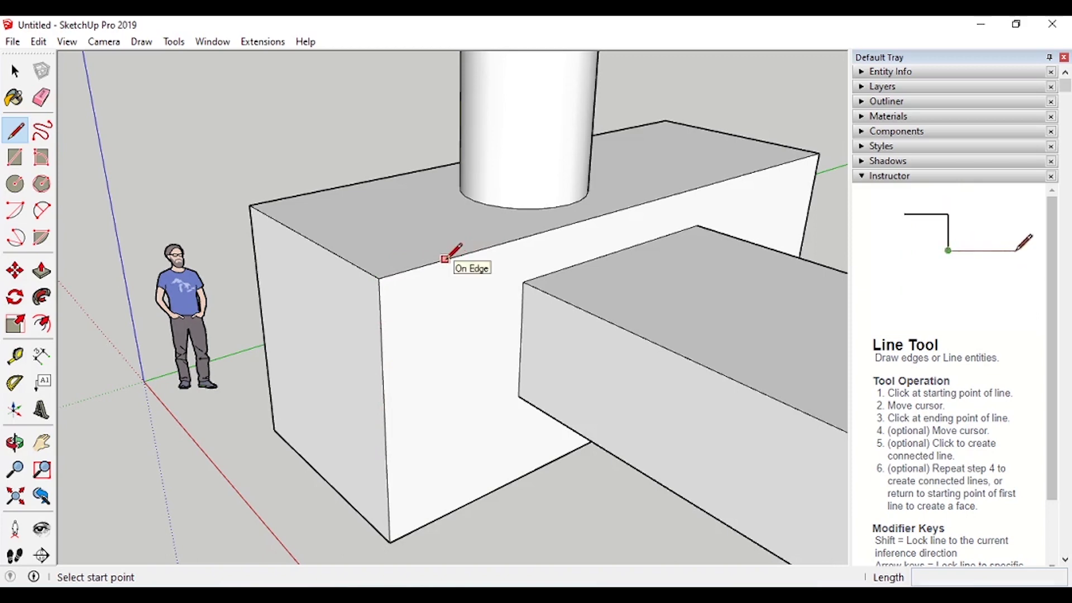
left_click(445, 259)
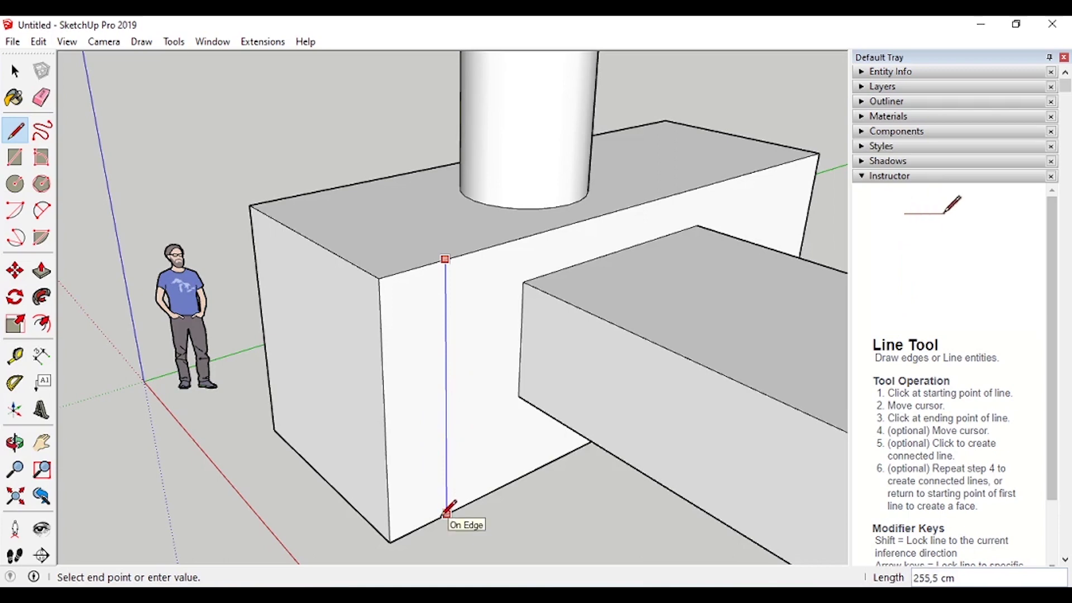
left_click(447, 512)
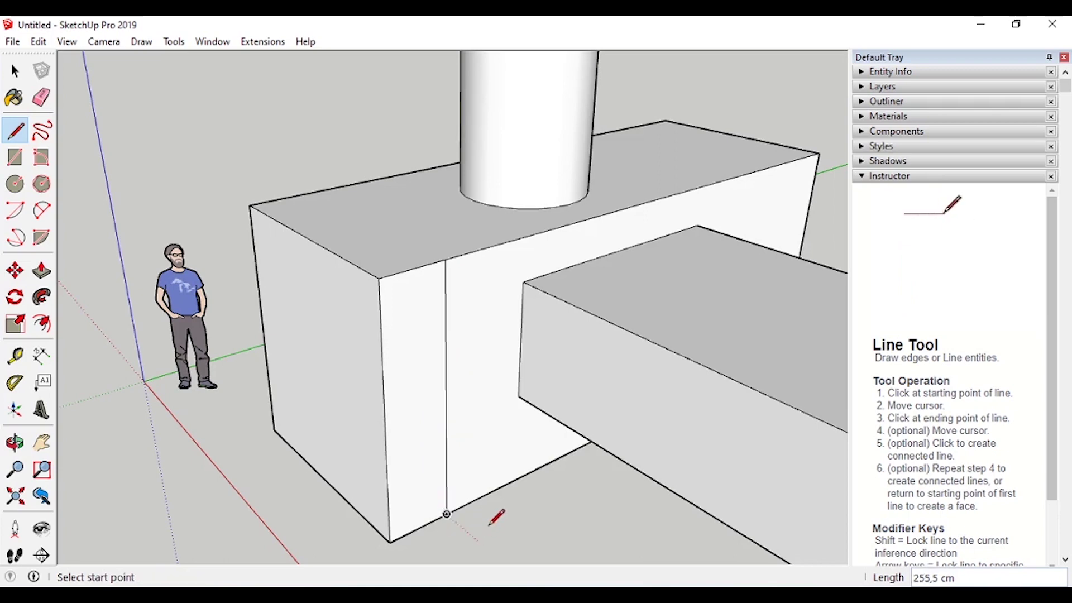
Step: Select the narrow strip between the new line and the box corner and push it inward about 103 cm
middle_click_drag(545, 263, 436, 215)
left_click(15, 71)
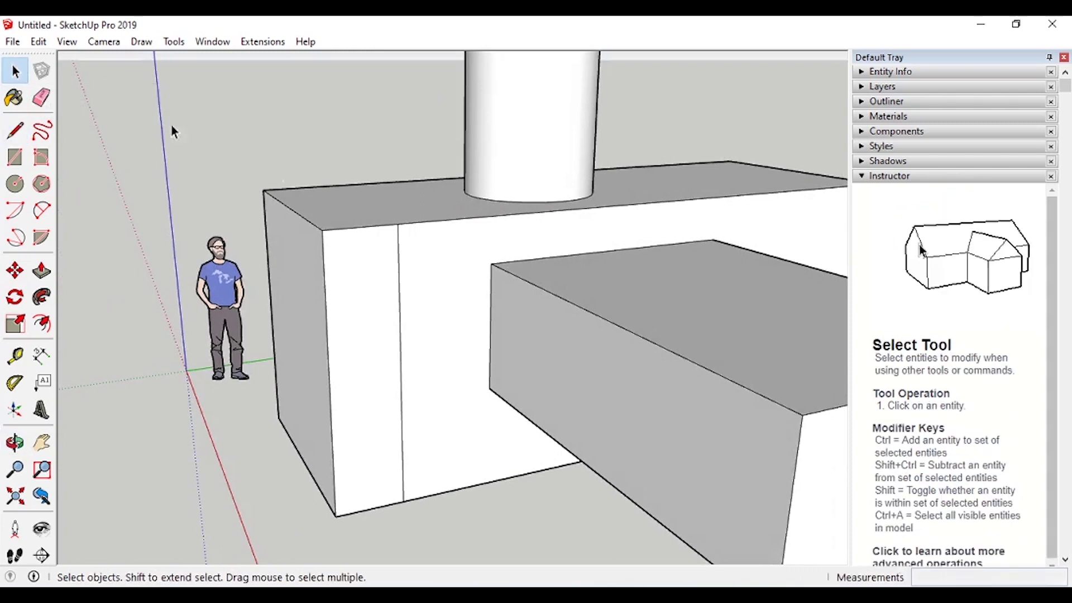
left_click(371, 277)
left_click(434, 257)
left_click(361, 283)
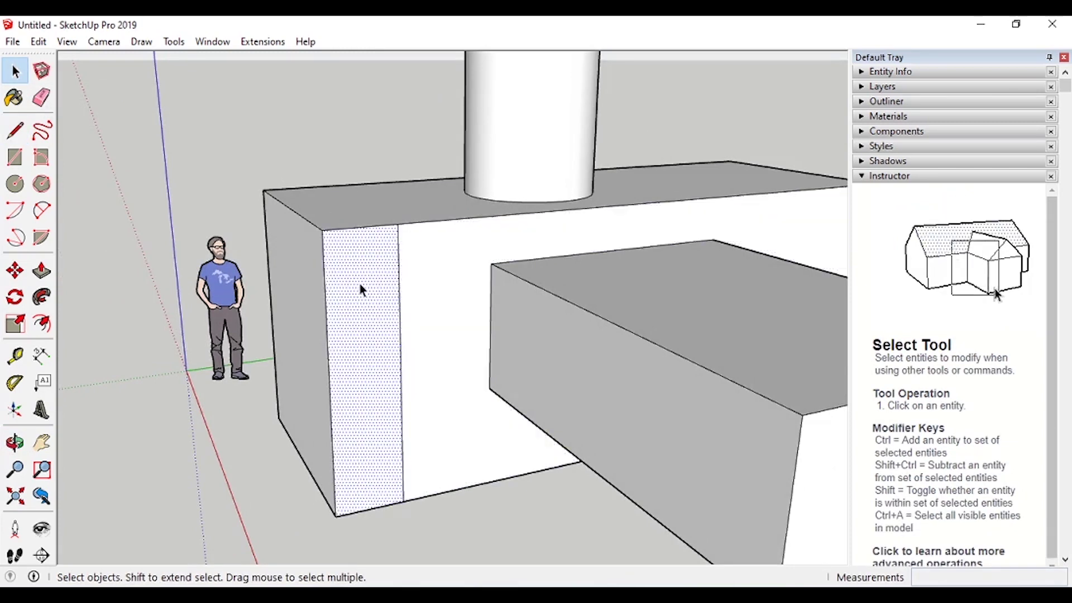
left_click(436, 263)
left_click(359, 283)
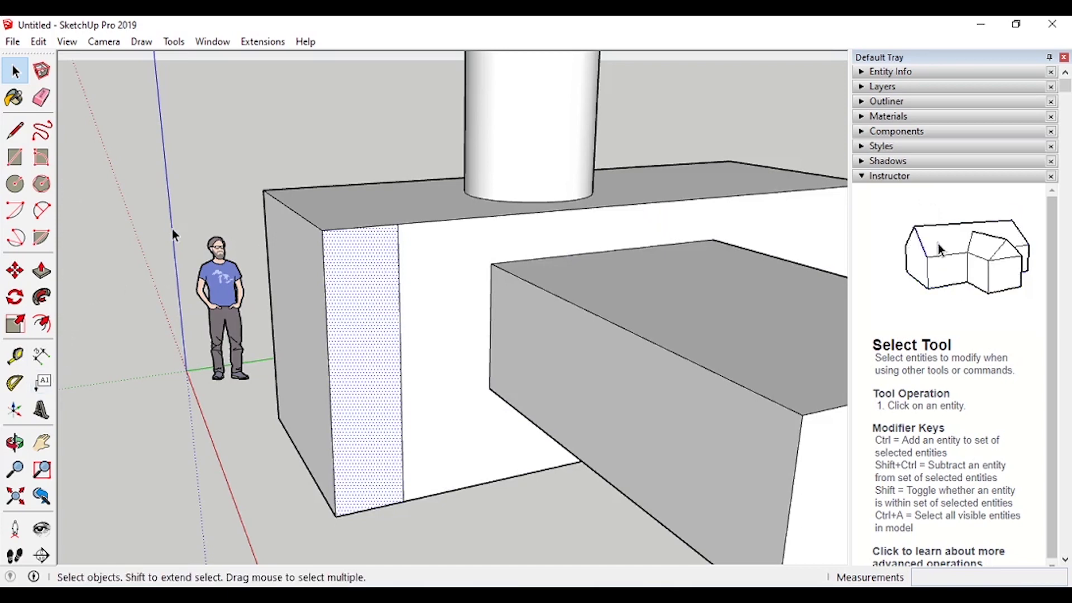
left_click(41, 271)
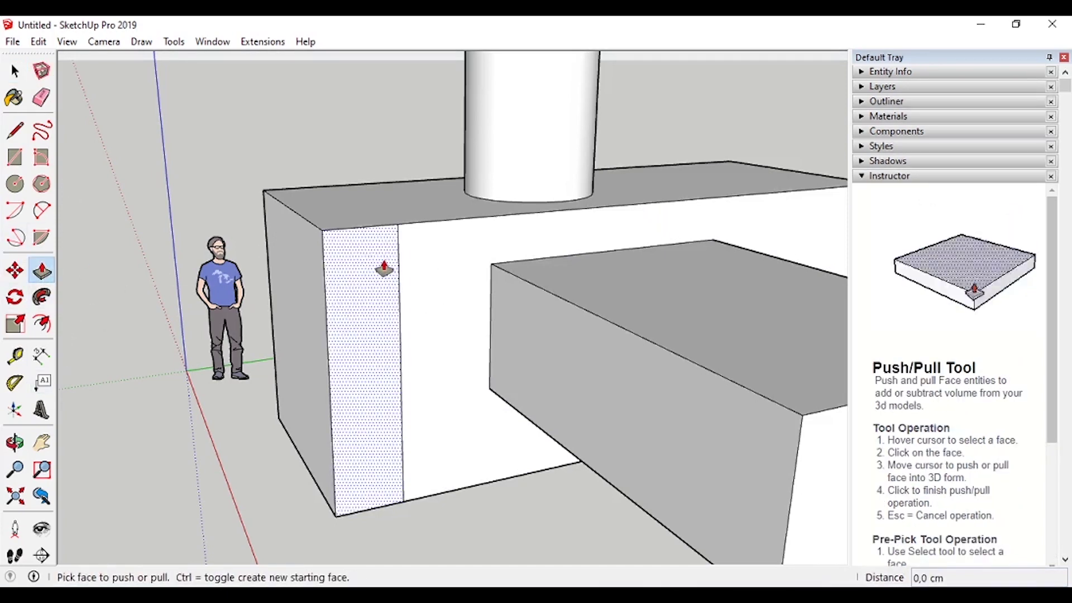
left_click(384, 270)
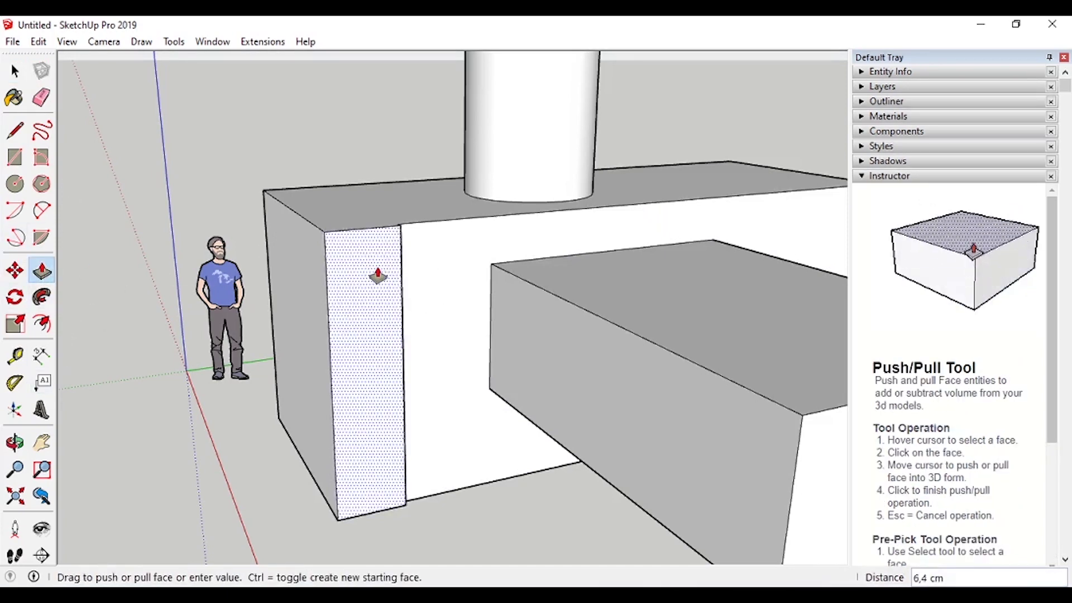
left_click(327, 266)
Step: Enlarge the corner recess by pushing its end wall back and its adjoining side wall in about 44 cm
middle_click_drag(267, 422, 438, 352)
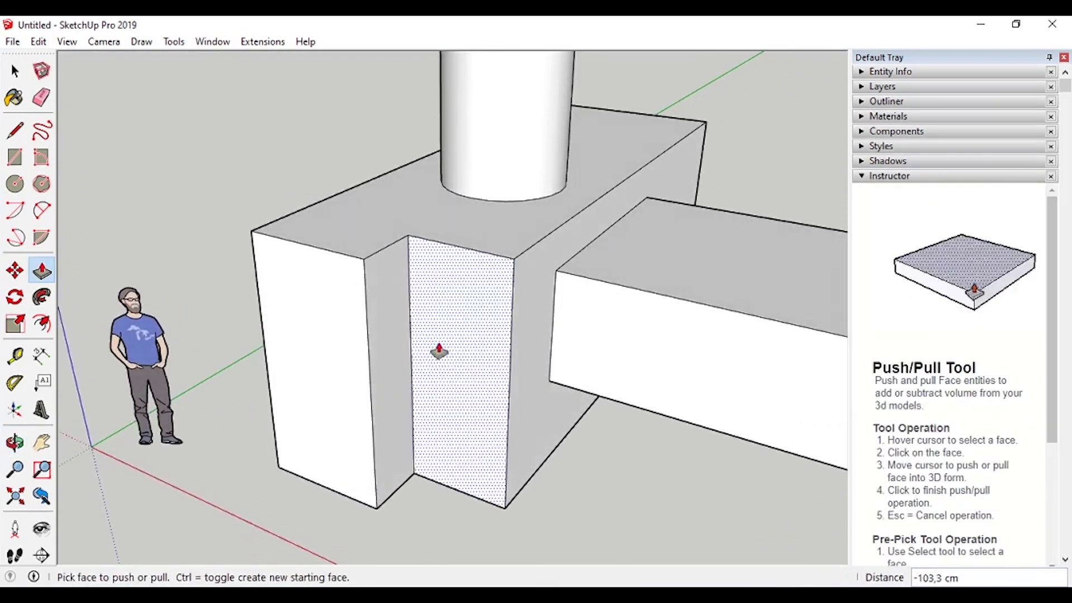
left_click(399, 306)
left_click(464, 301)
left_click(414, 323)
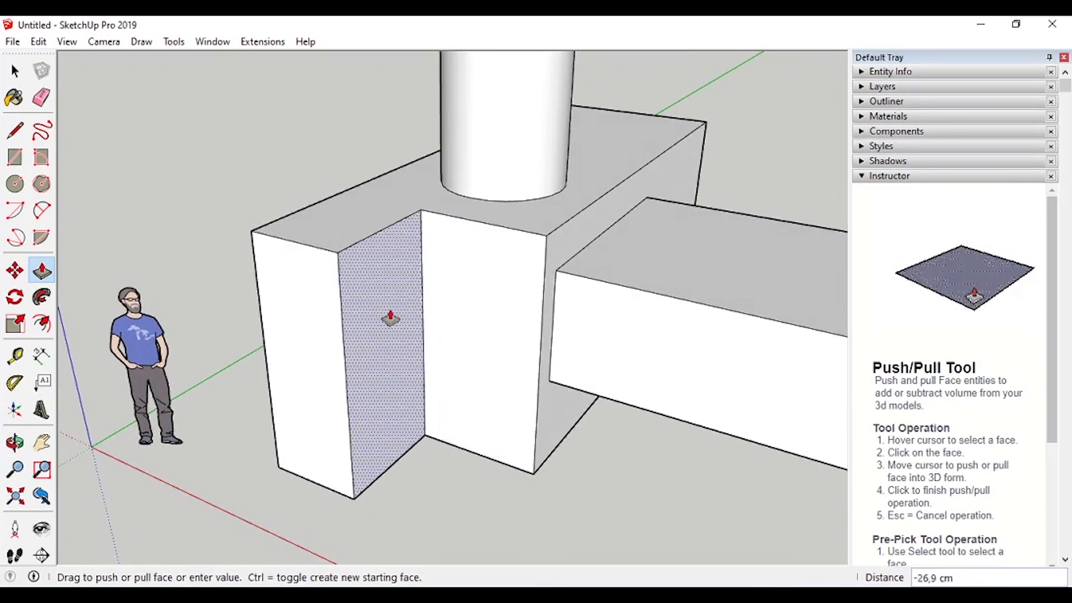
left_click(377, 307)
Step: Draw a circle with a radius of about 42 cm on the recess's end wall
left_click(15, 183)
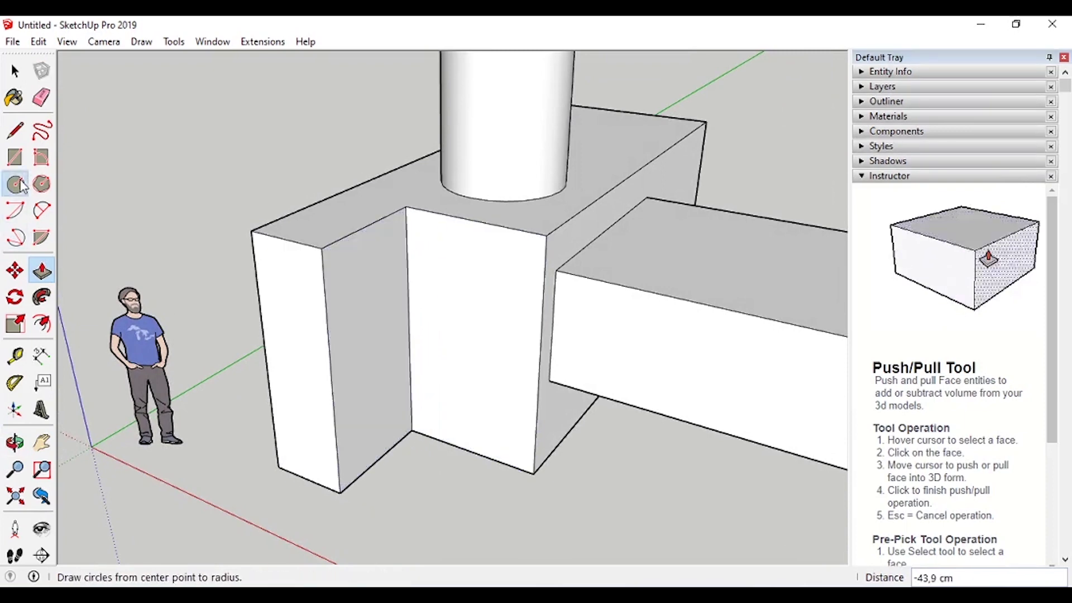
left_click(465, 312)
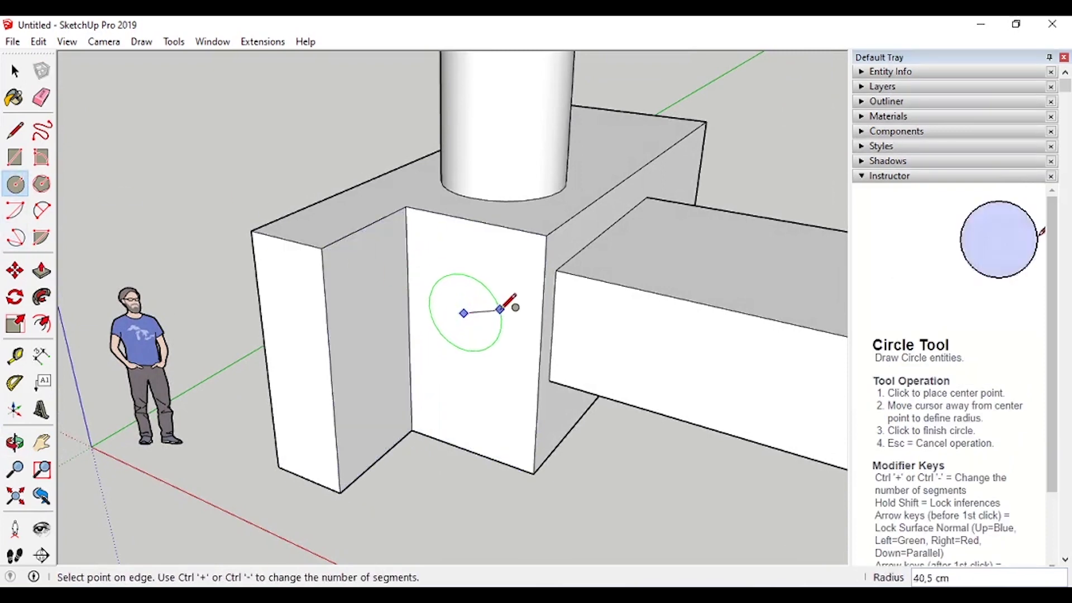
left_click(503, 306)
Step: Push the circle inward to cut a round hole and pull the surrounding recess wall outward about 34 cm
left_click(42, 271)
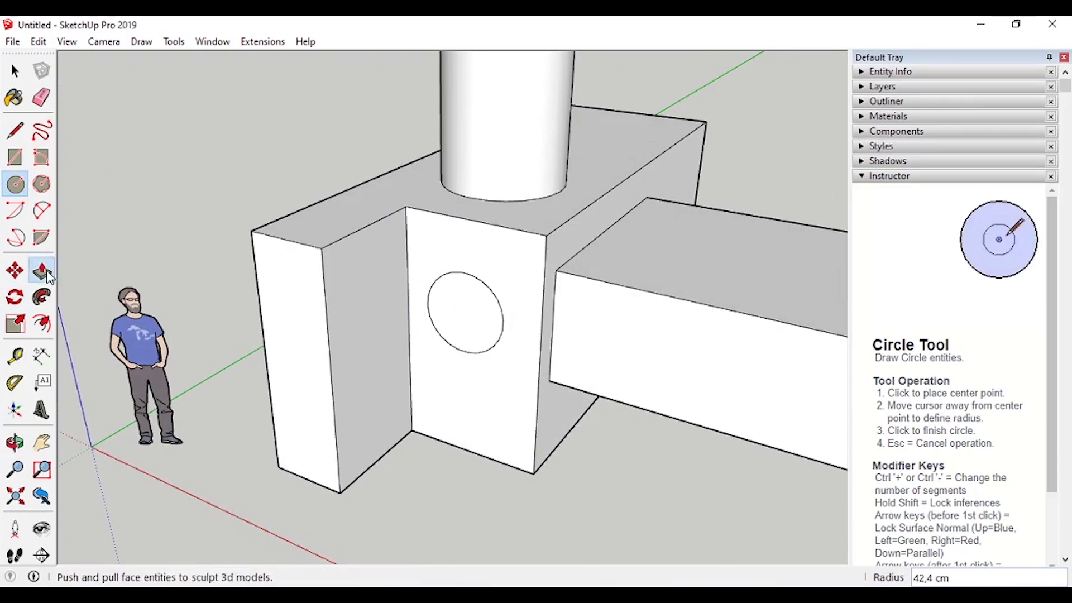
left_click(481, 319)
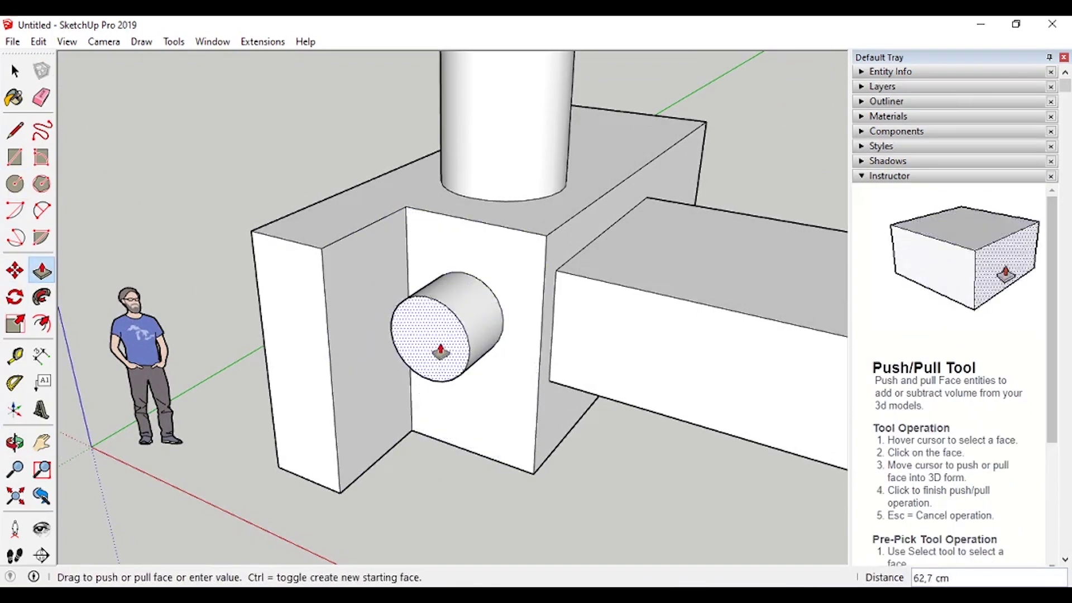
left_click(489, 306)
left_click(455, 376)
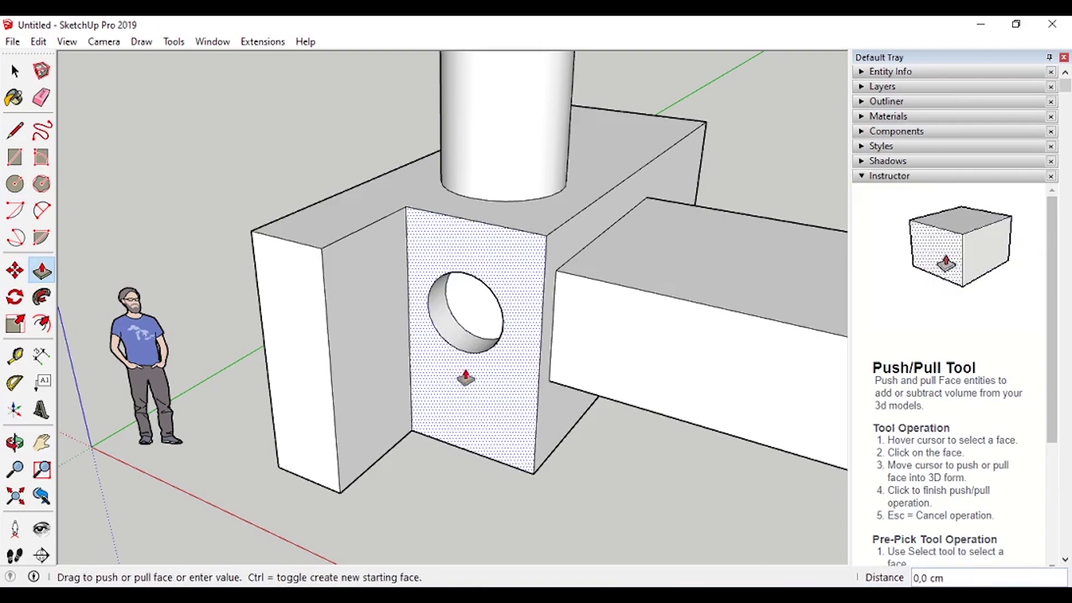
left_click(459, 288)
Step: Select the whole model, including the main box, cylinder and projecting box, with a selection window
scroll(419, 248, "down", 3)
middle_click_drag(645, 239, 551, 287)
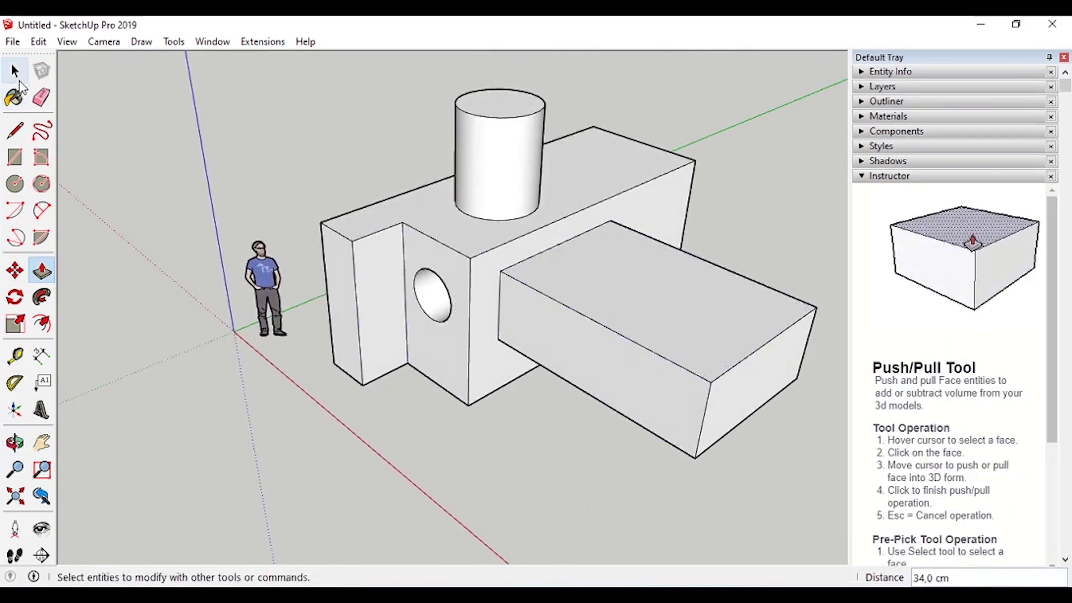
left_click(14, 70)
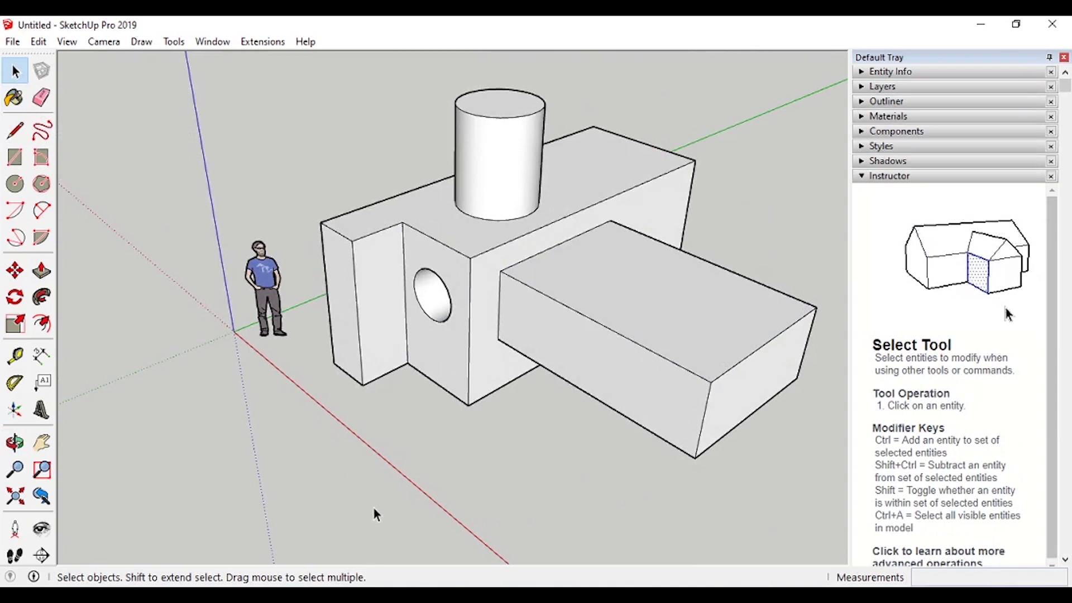
scroll(444, 467, "down", 3)
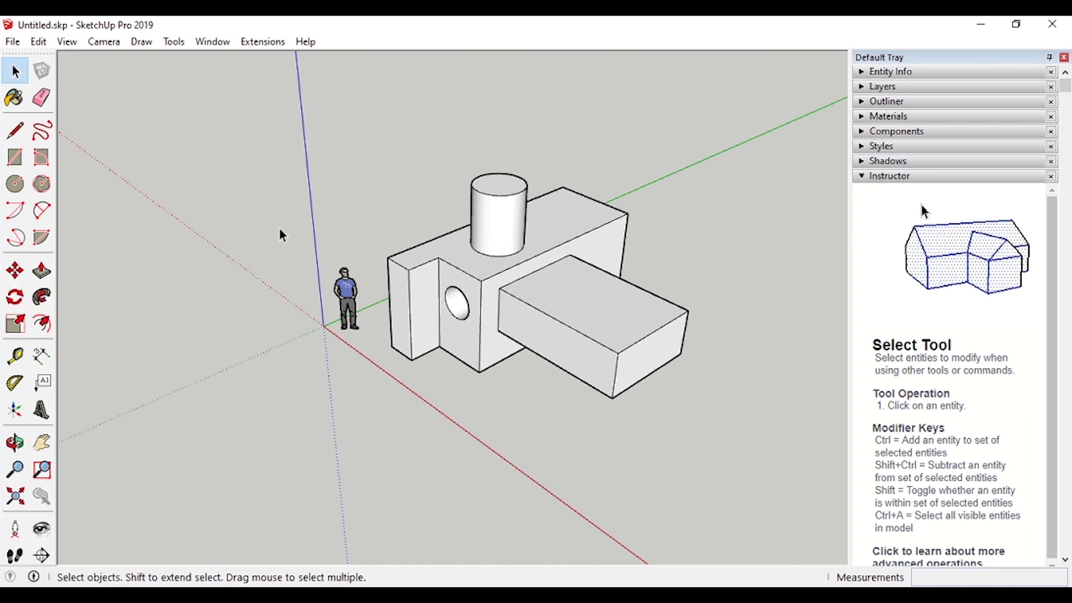
left_click_drag(364, 109, 756, 444)
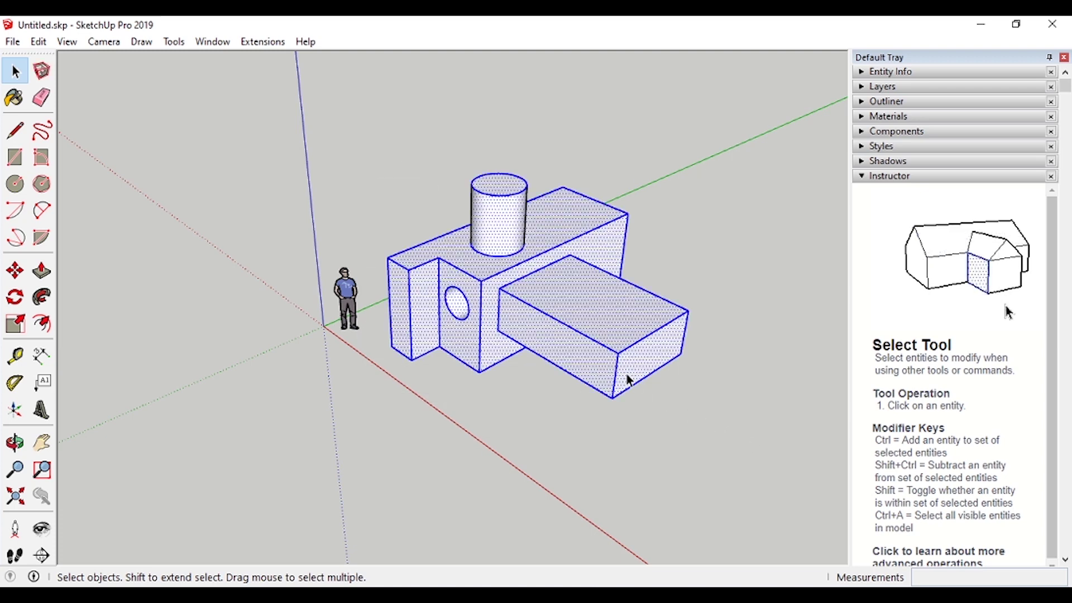
Step: Clear the current selection and reselect all connected geometry of the model from one of its faces
left_click(493, 389)
left_click(491, 318)
triple_click(491, 313)
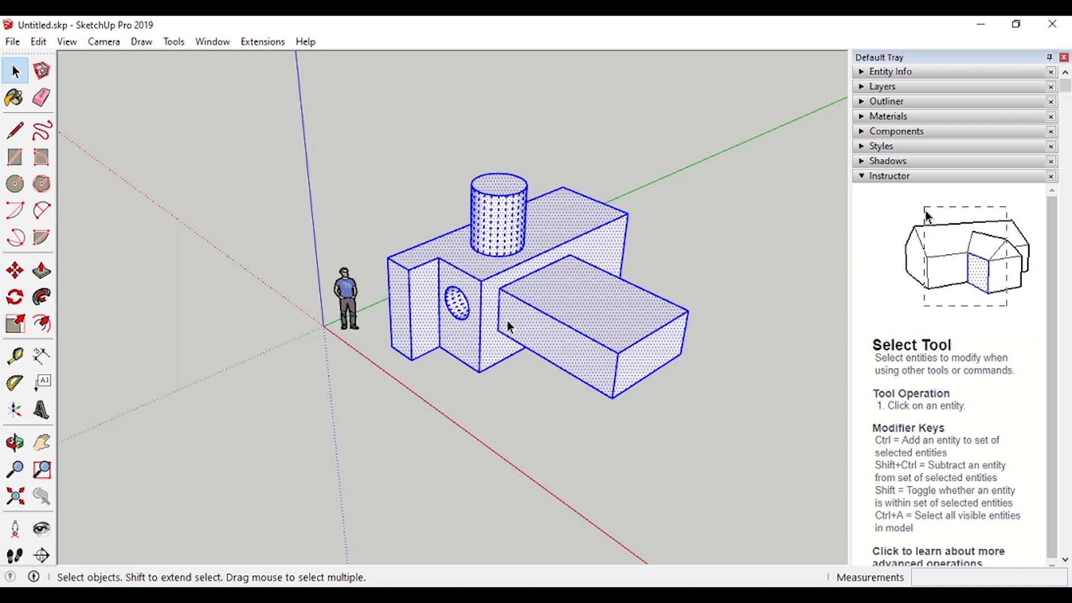
Step: Move the selected model 500 cm along the green axis from its lower front corner
left_click(14, 272)
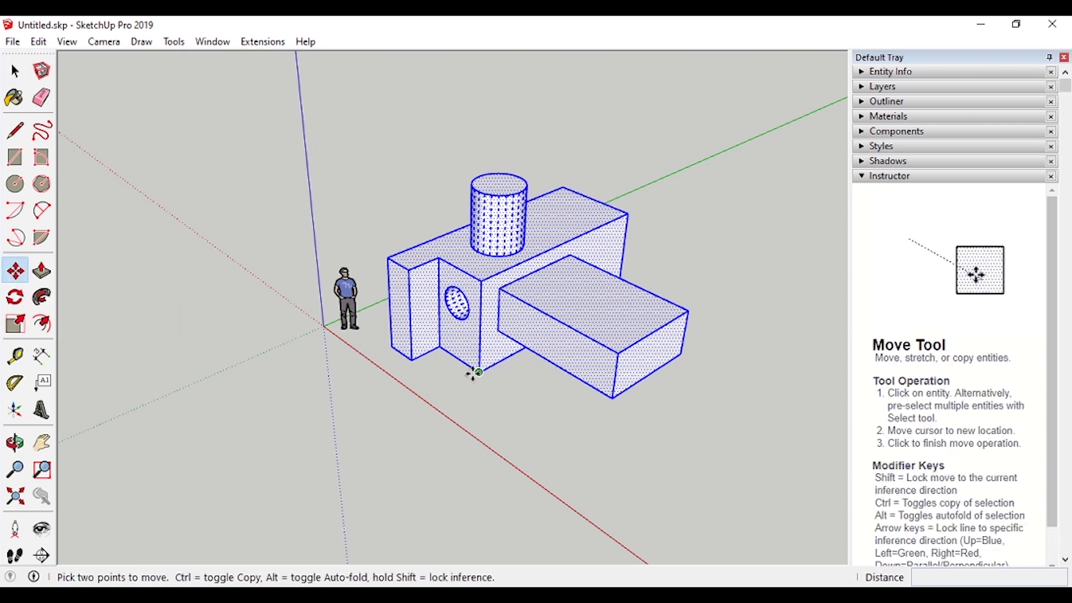
left_click(479, 371)
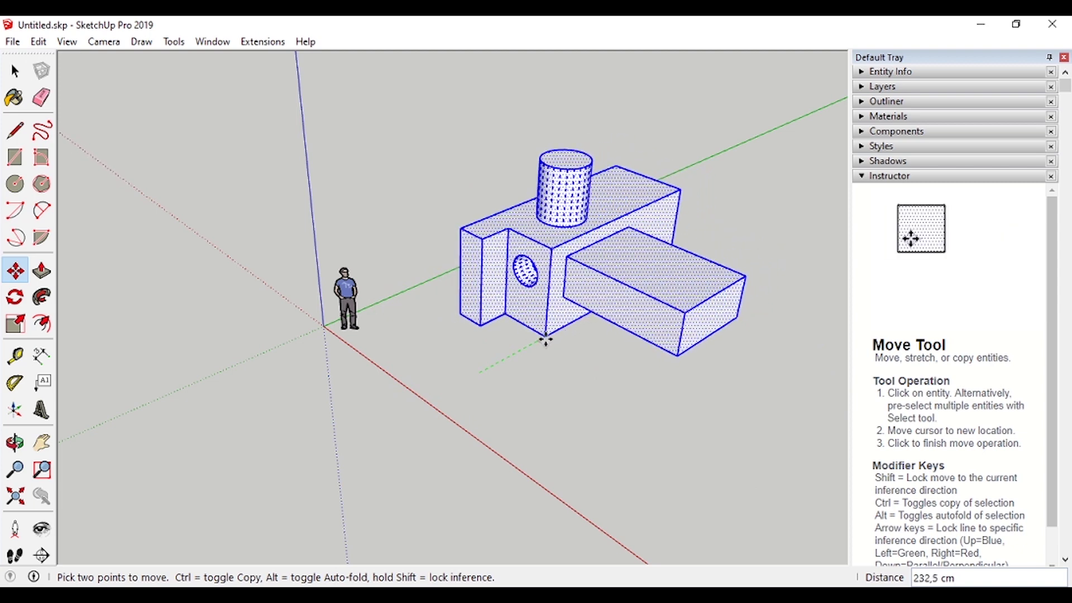
type("500")
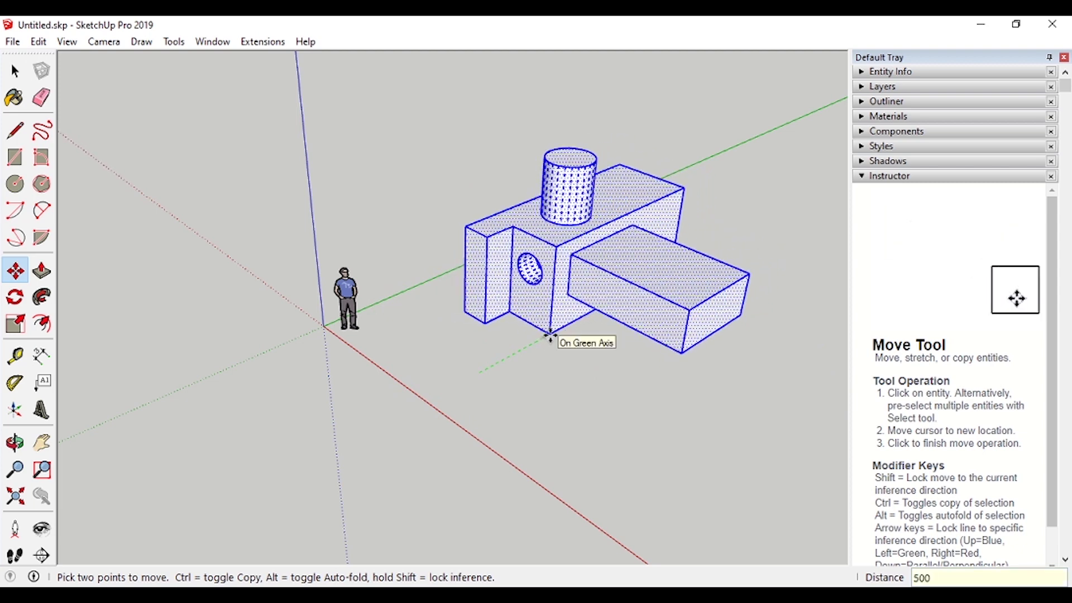
key("Return")
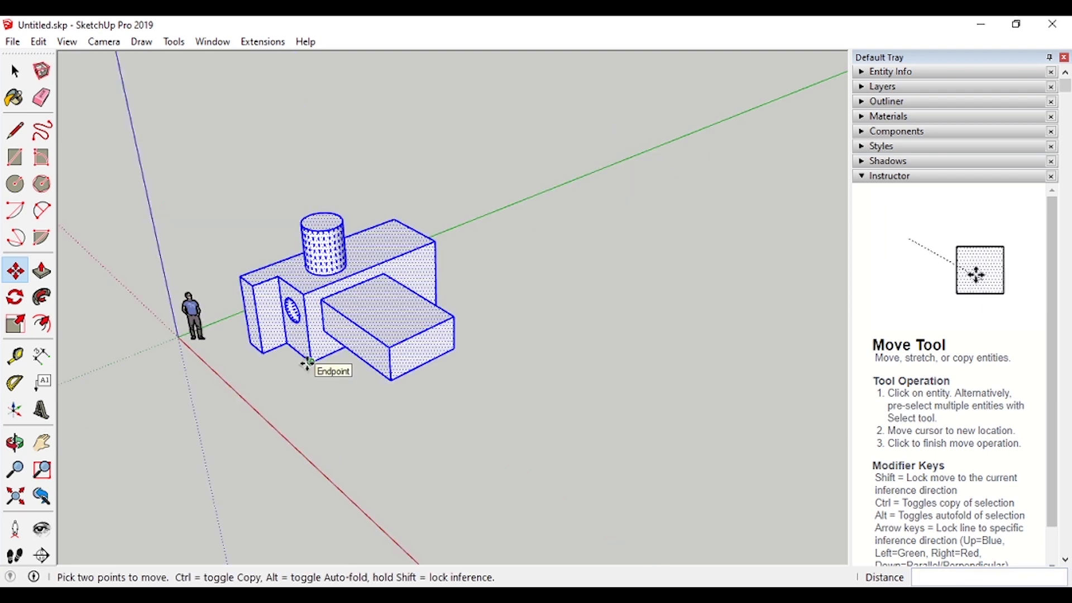
Step: Copy the model 1000 cm along the green axis and copy the duplicate about 1183 cm farther along the same axis
left_click(307, 364)
key("ctrl")
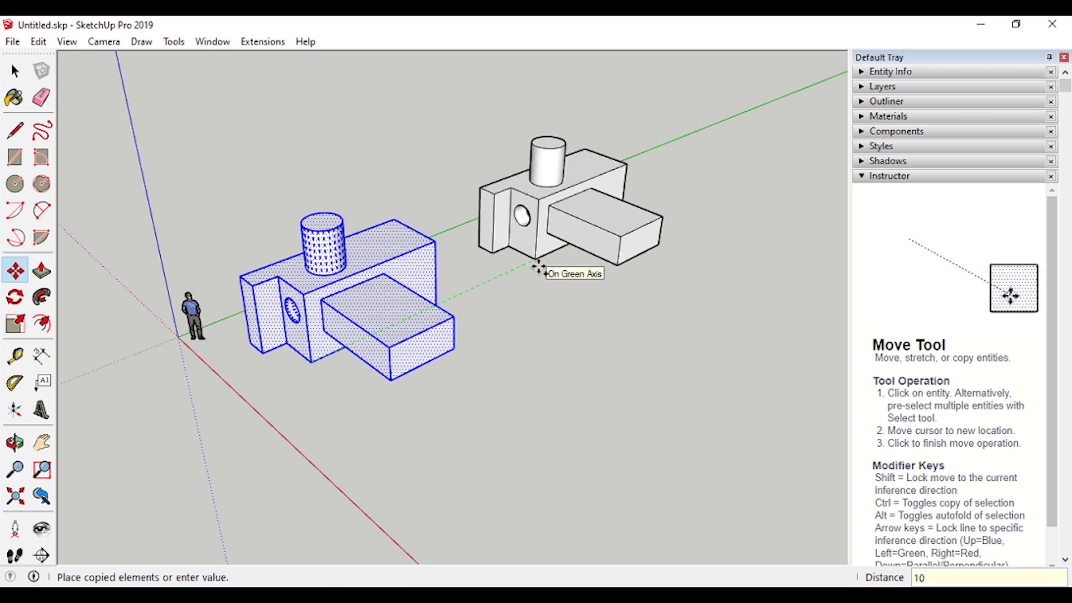
key("Return")
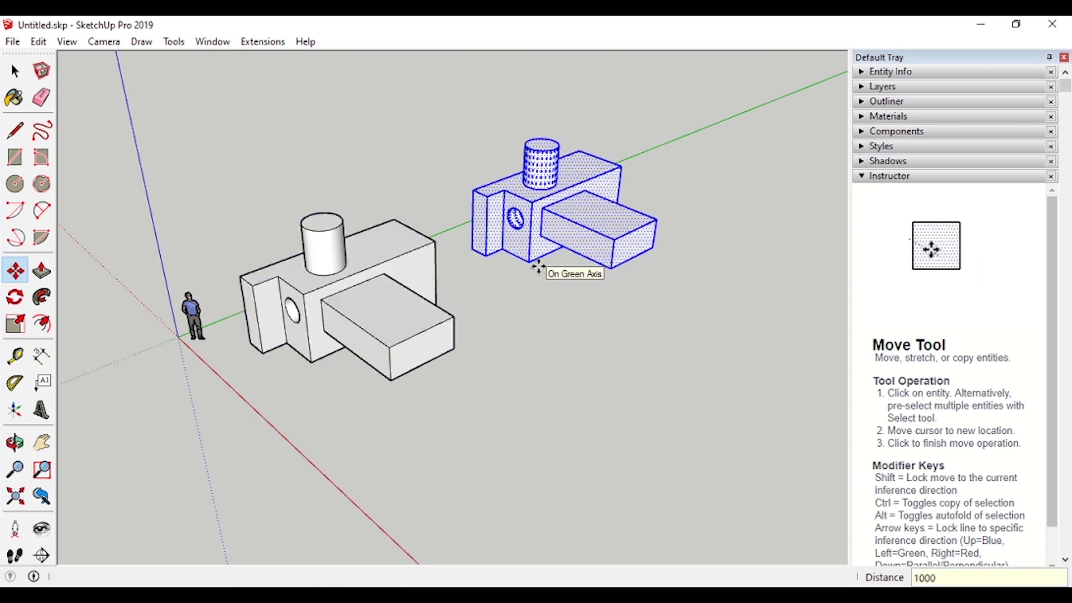
left_click(538, 267)
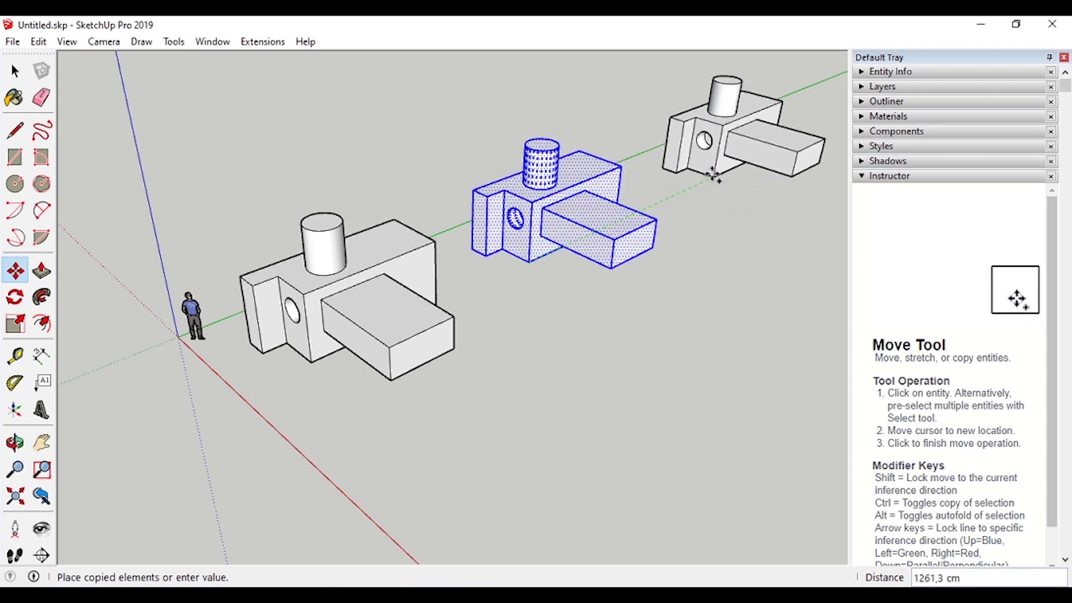
left_click(706, 179)
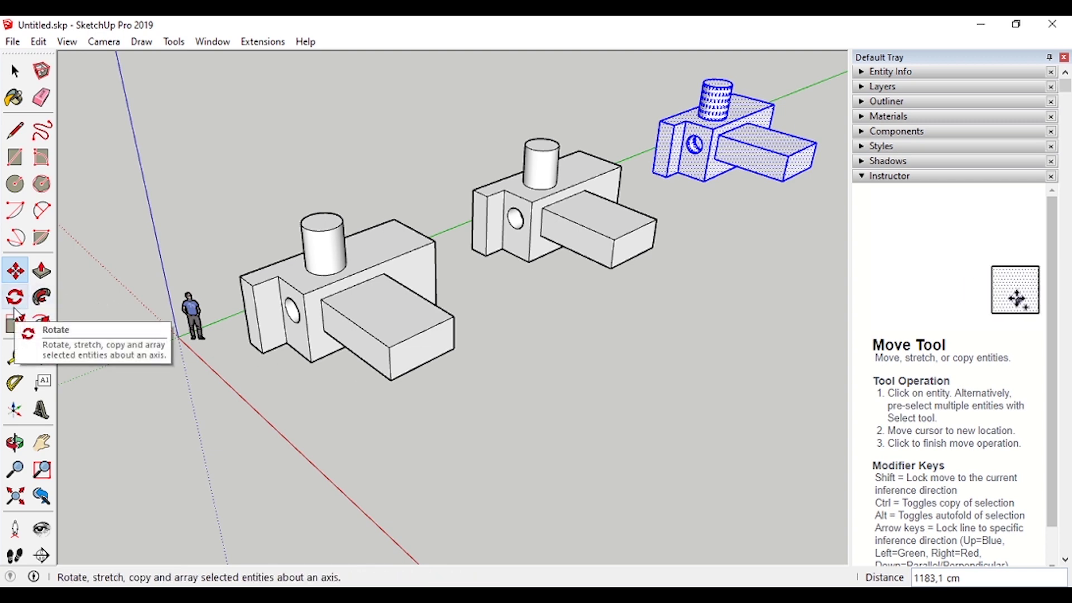
Step: Try to rotate the farthest copy about its lower front corner, first in the horizontal plane and again in a vertical plane
left_click(17, 301)
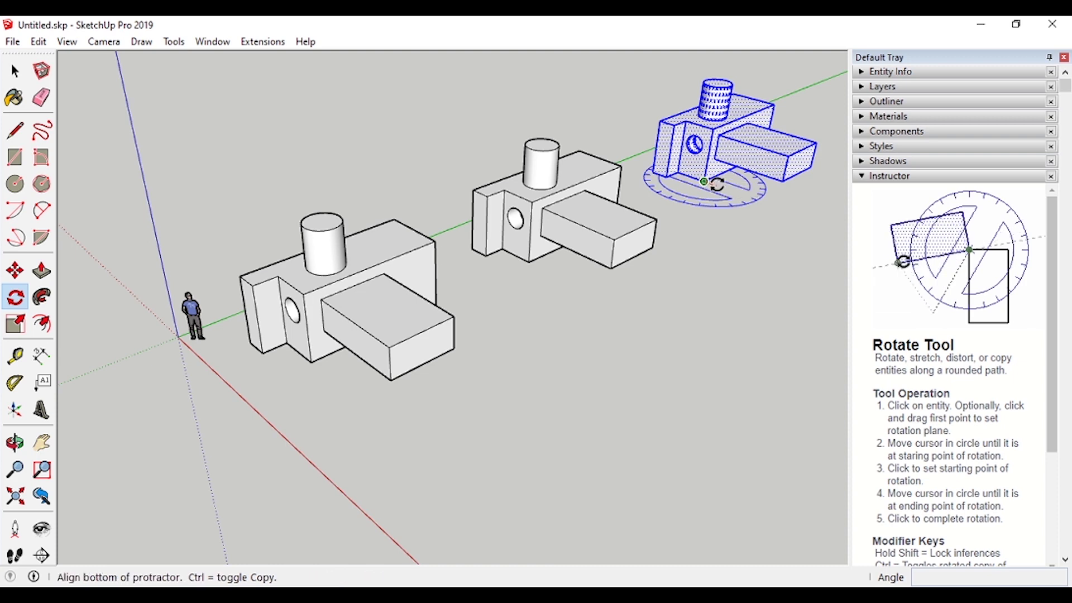
left_click(704, 181)
left_click(743, 195)
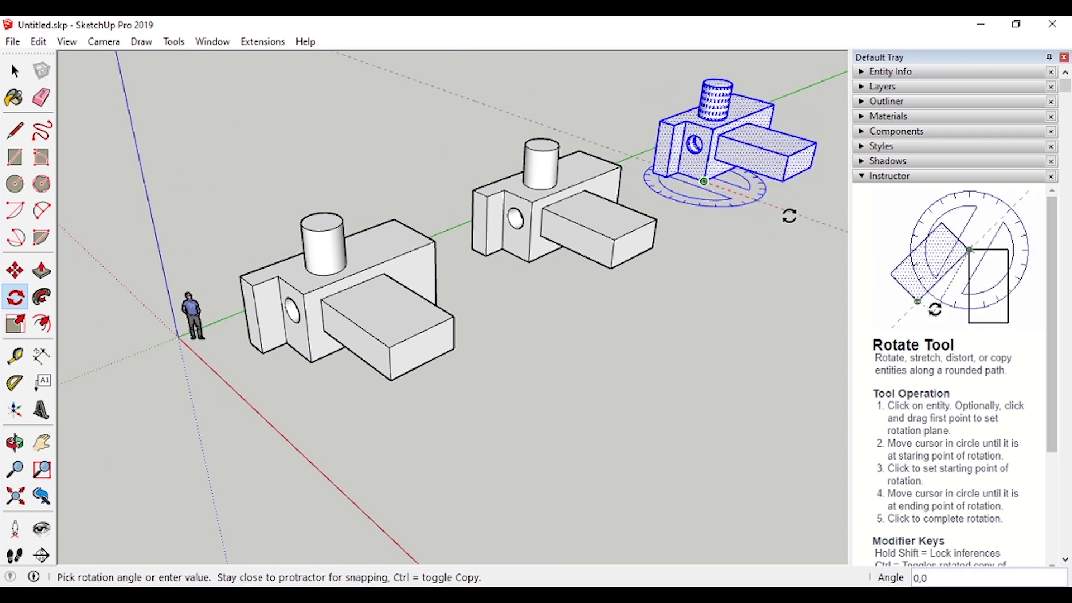
left_click(790, 216)
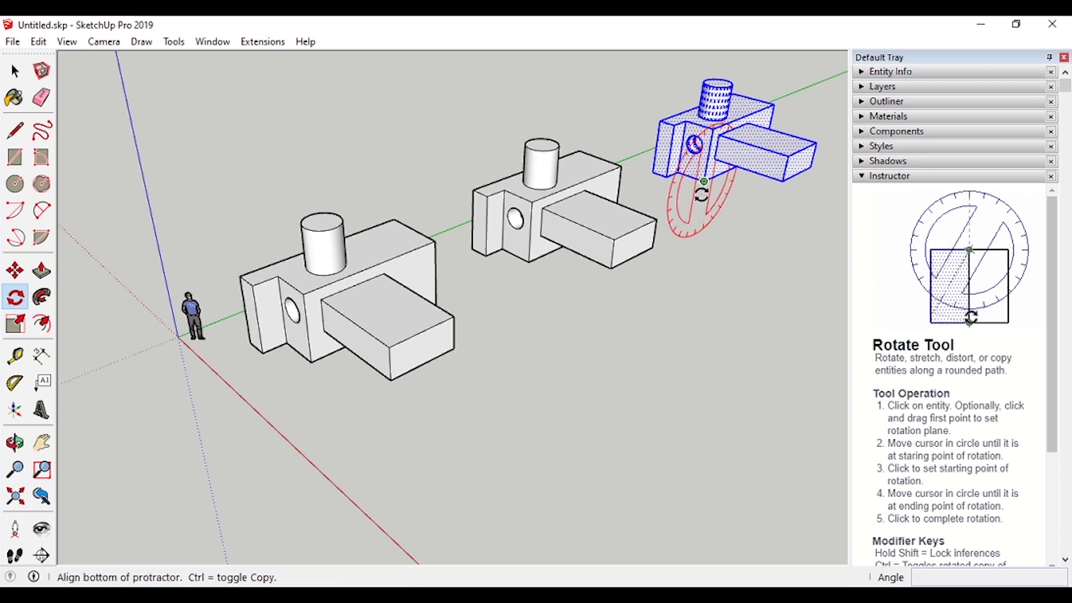
left_click(693, 245)
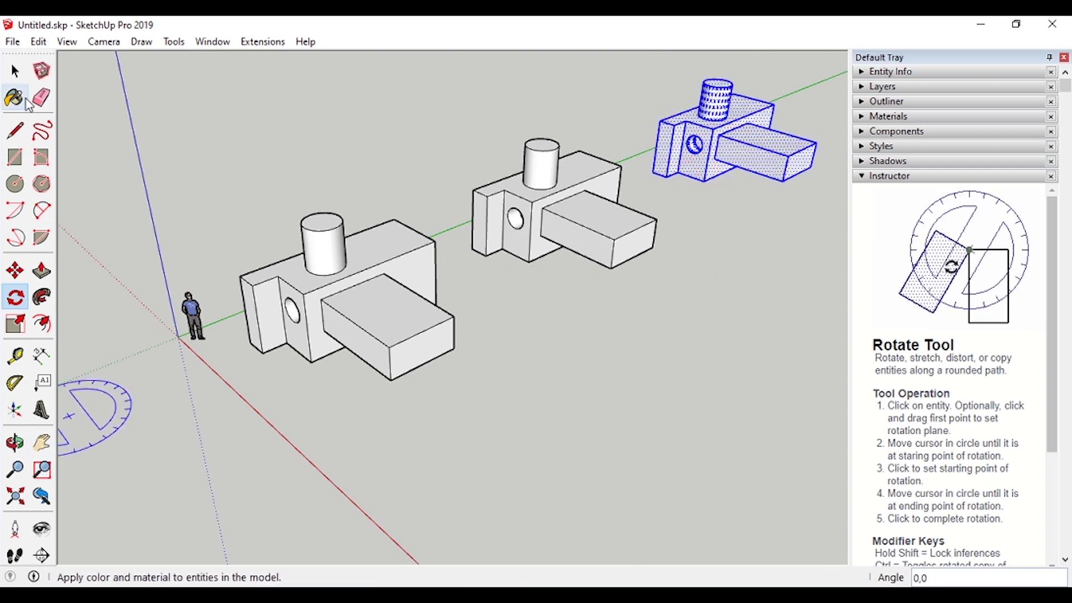
left_click(12, 72)
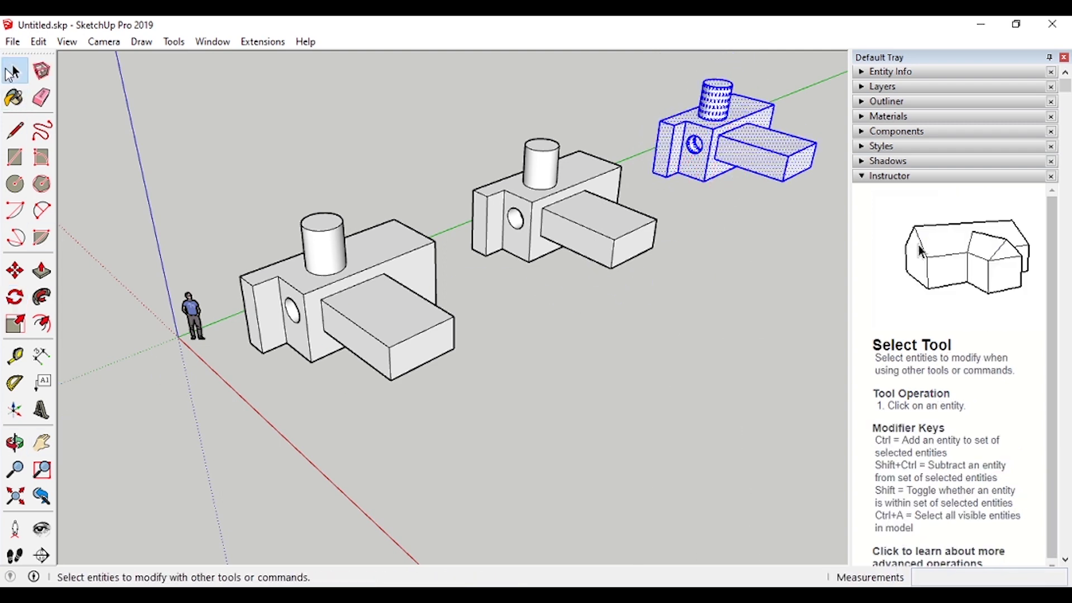
Step: Examine the row of three models from other angles and distances with the Orbit, Pan and Zoom tools
left_click(15, 443)
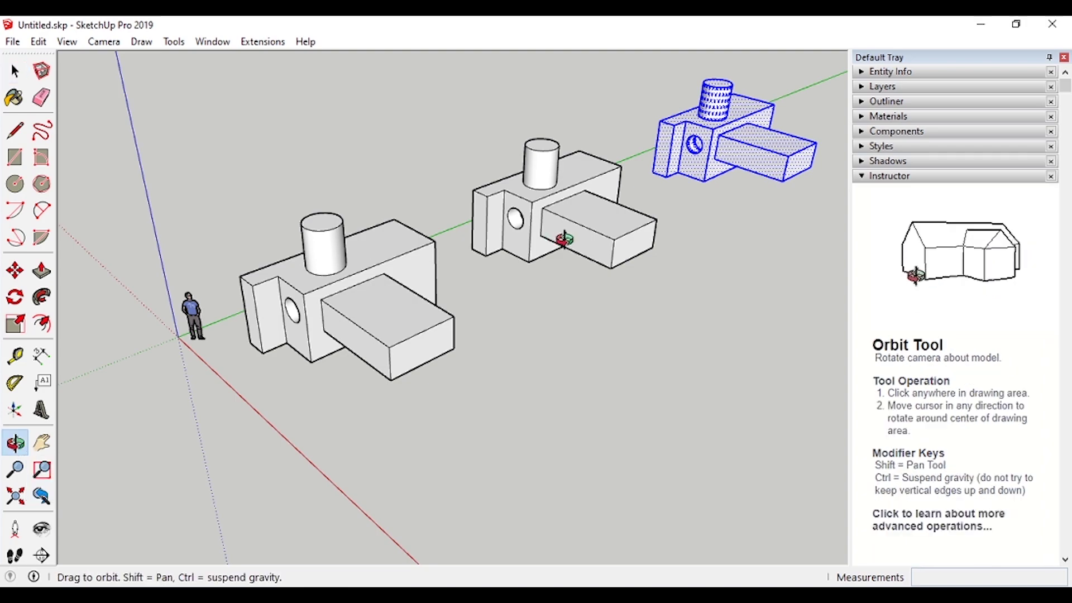
left_click_drag(625, 248, 364, 363)
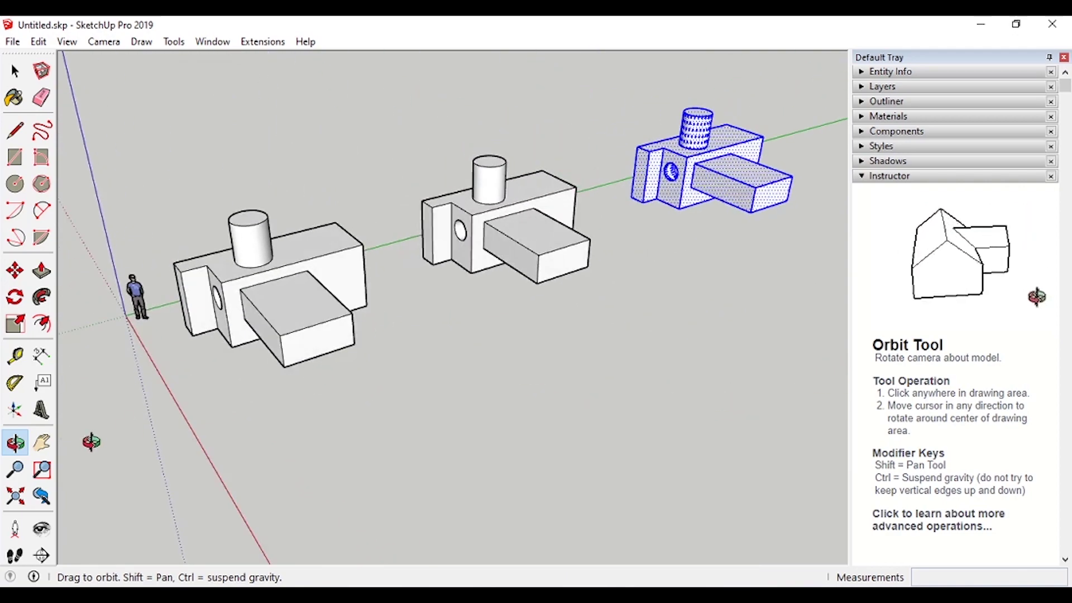
left_click(42, 444)
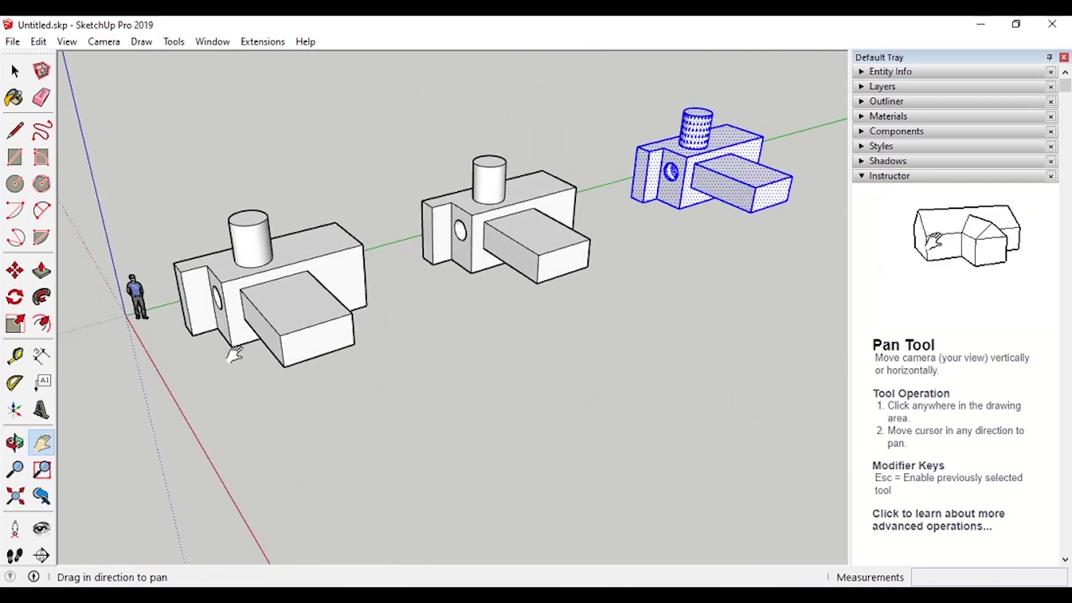
left_click_drag(258, 342, 184, 410)
left_click_drag(183, 310, 206, 304)
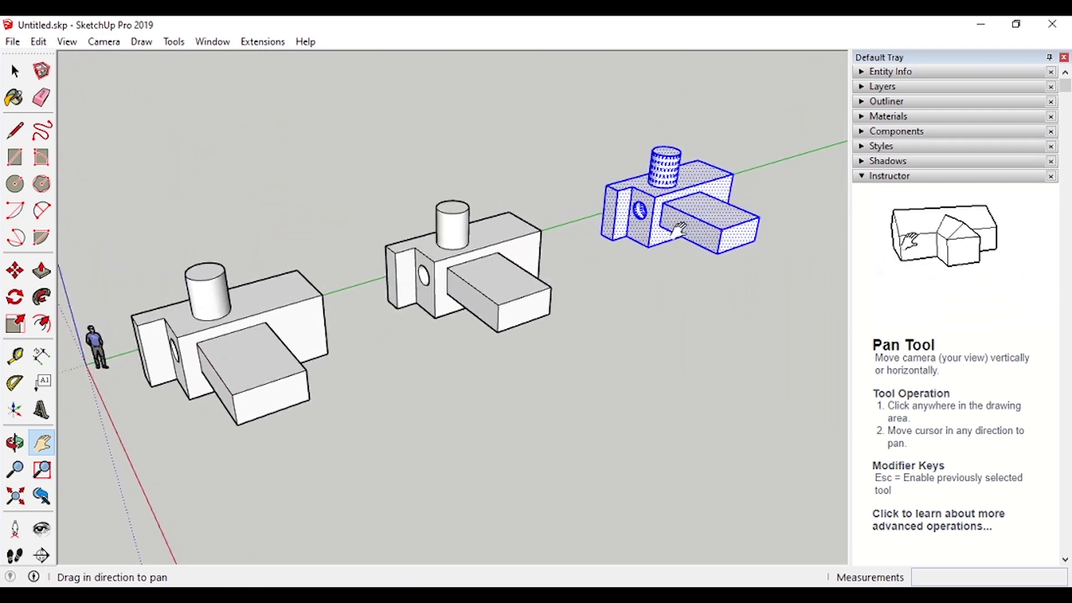
left_click_drag(680, 232, 767, 244)
left_click_drag(625, 262, 594, 244)
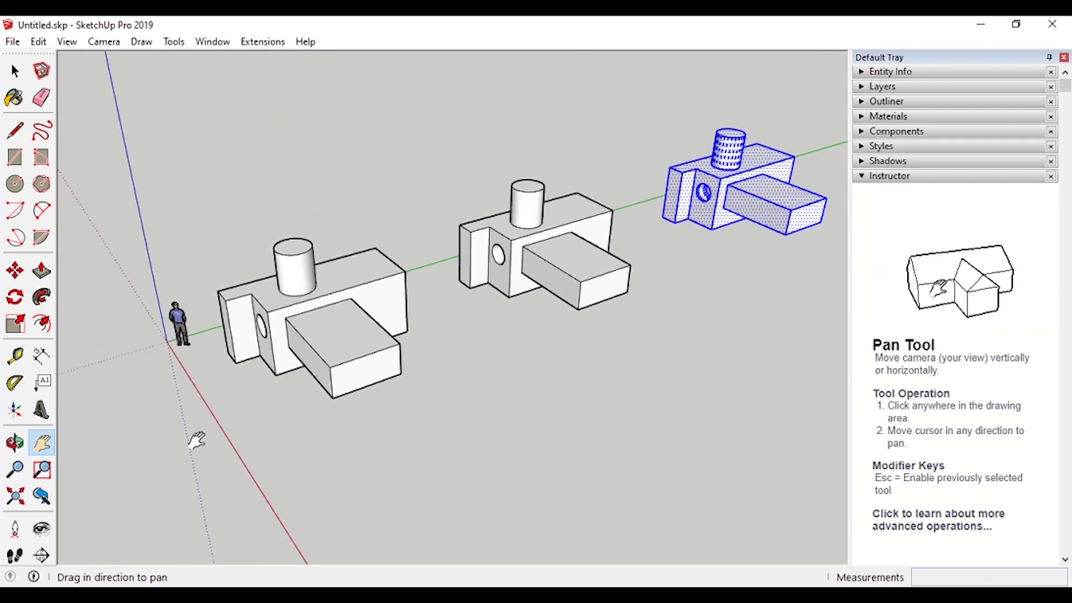
left_click(22, 481)
left_click_drag(494, 263, 483, 301)
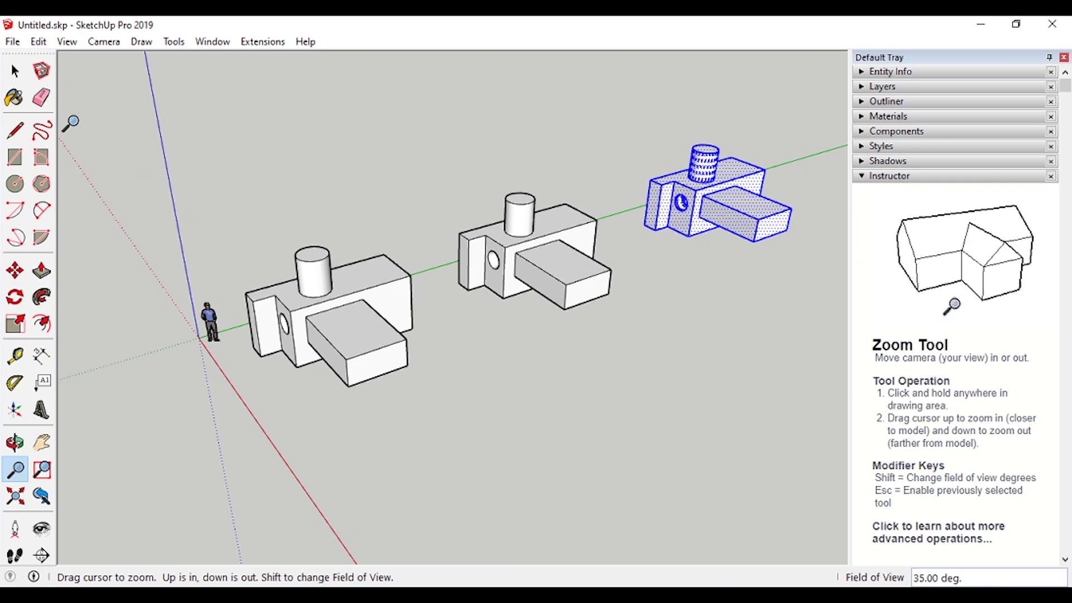
Step: Zoom in and out around the middle model with the Select tool active to view the row near and far
left_click(15, 71)
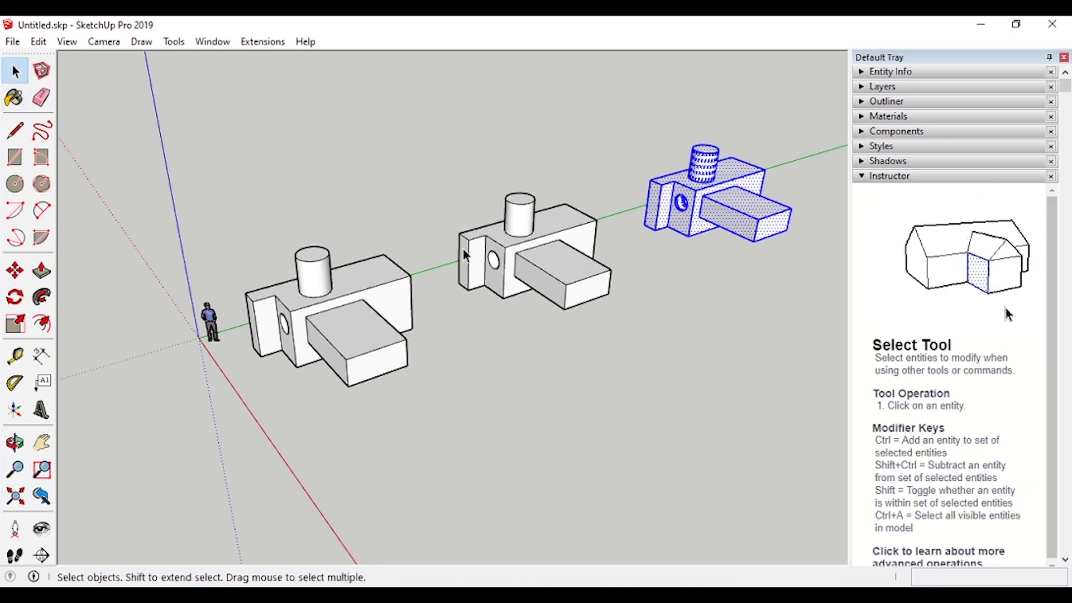
scroll(467, 246, "down", 4)
scroll(463, 268, "up", 4)
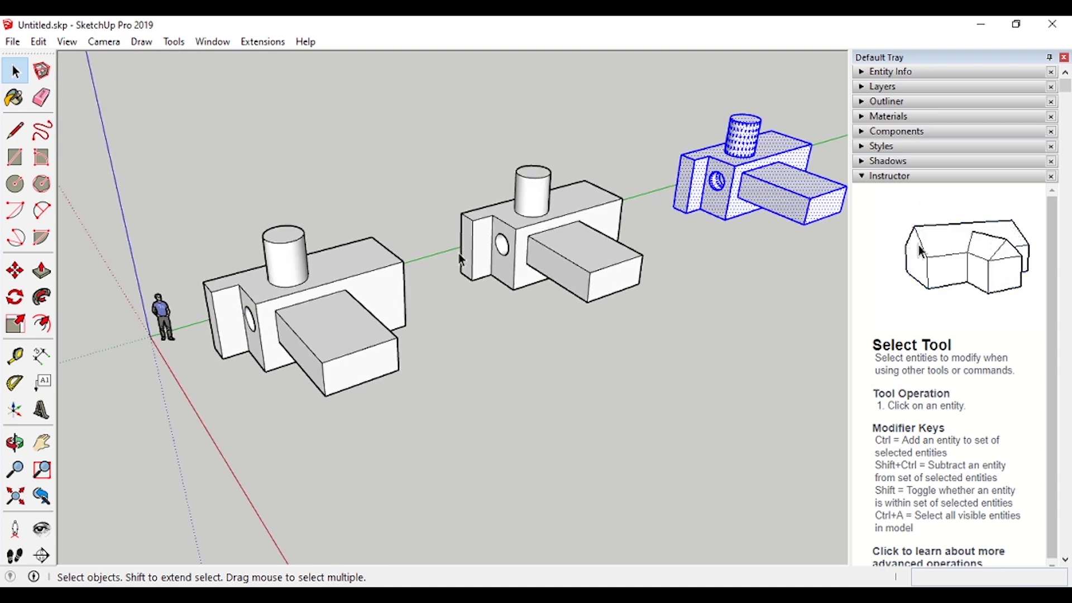
scroll(458, 235, "down", 4)
scroll(457, 241, "up", 2)
scroll(463, 240, "down", 4)
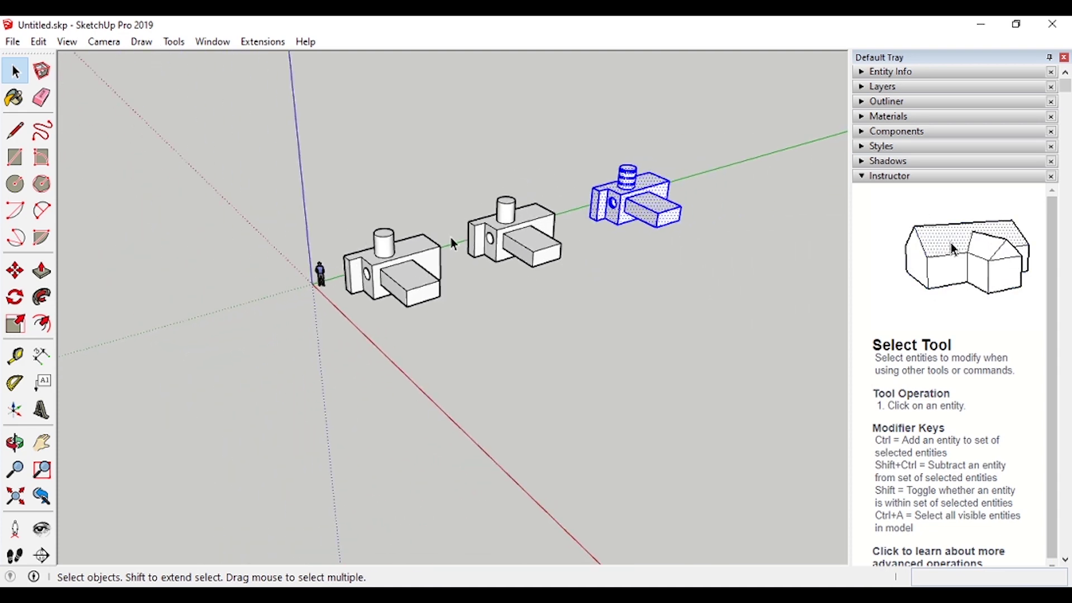
scroll(447, 240, "up", 4)
scroll(479, 258, "up", 3)
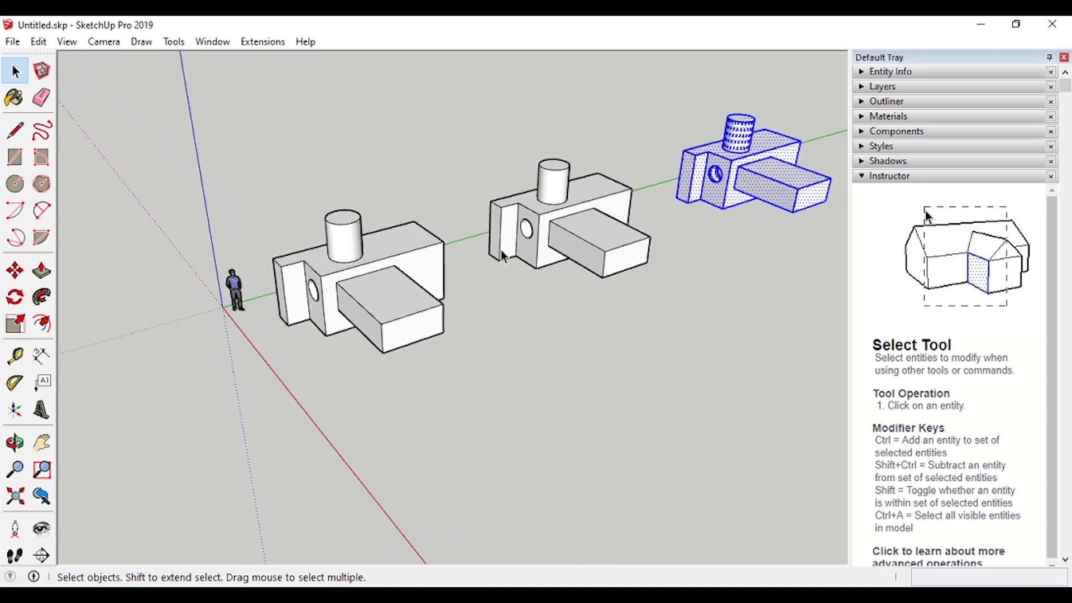
Step: Orbit and pan around the three models to inspect them, and deselect the farthest copy
mouse_move(548, 262)
middle_mouse_down()
mouse_move(508, 275)
mouse_move(438, 227)
mouse_move(512, 167)
mouse_move(627, 216)
mouse_move(608, 304)
mouse_move(512, 273)
mouse_move(526, 201)
mouse_move(654, 244)
mouse_move(568, 287)
middle_mouse_up()
key("o")
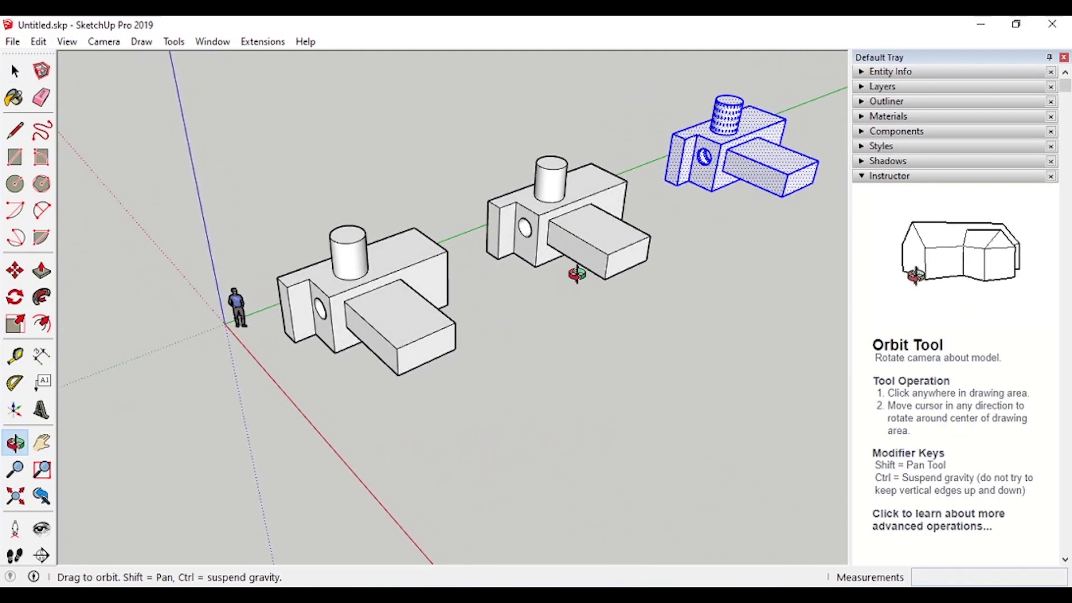
left_click_drag(577, 275, 565, 247, "shift")
middle_click_drag(565, 247, 509, 315, "shift")
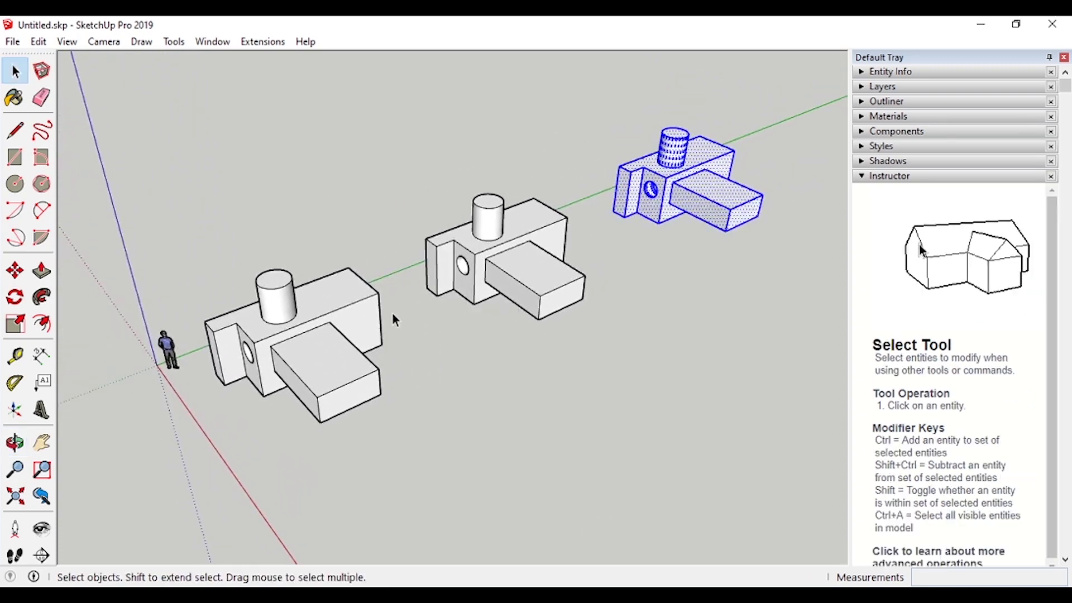
middle_click_drag(393, 314, 551, 311)
middle_click_drag(616, 311, 579, 304)
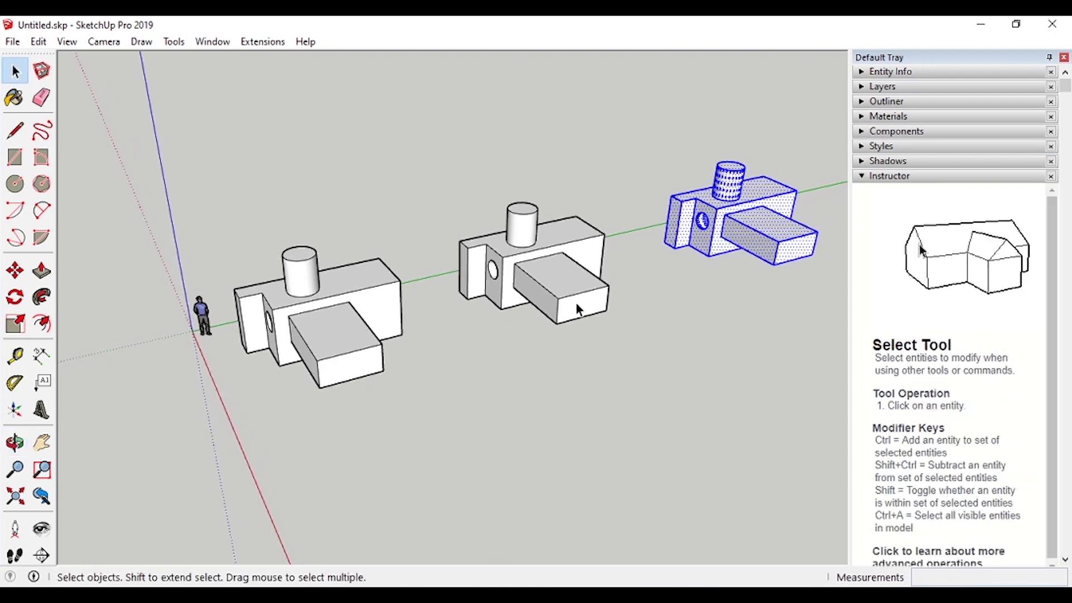
left_click(691, 294)
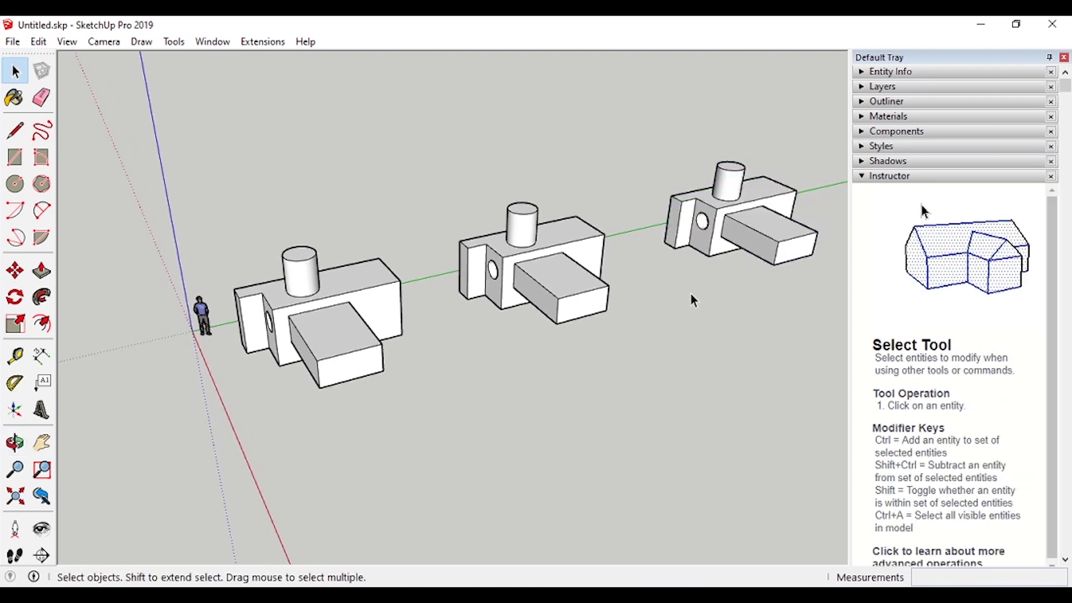